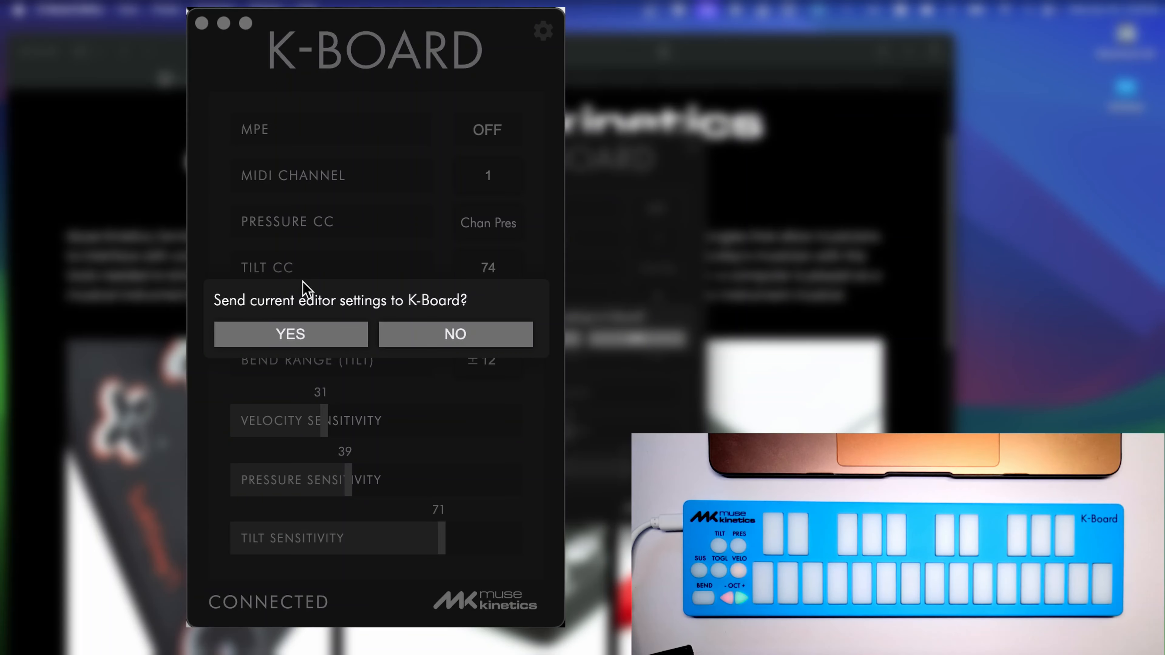
# Decline sending the current editor settings to the K-Board, acknowledge the notice, and try adjusting the velocity sensitivity
pyautogui.click(404, 337)
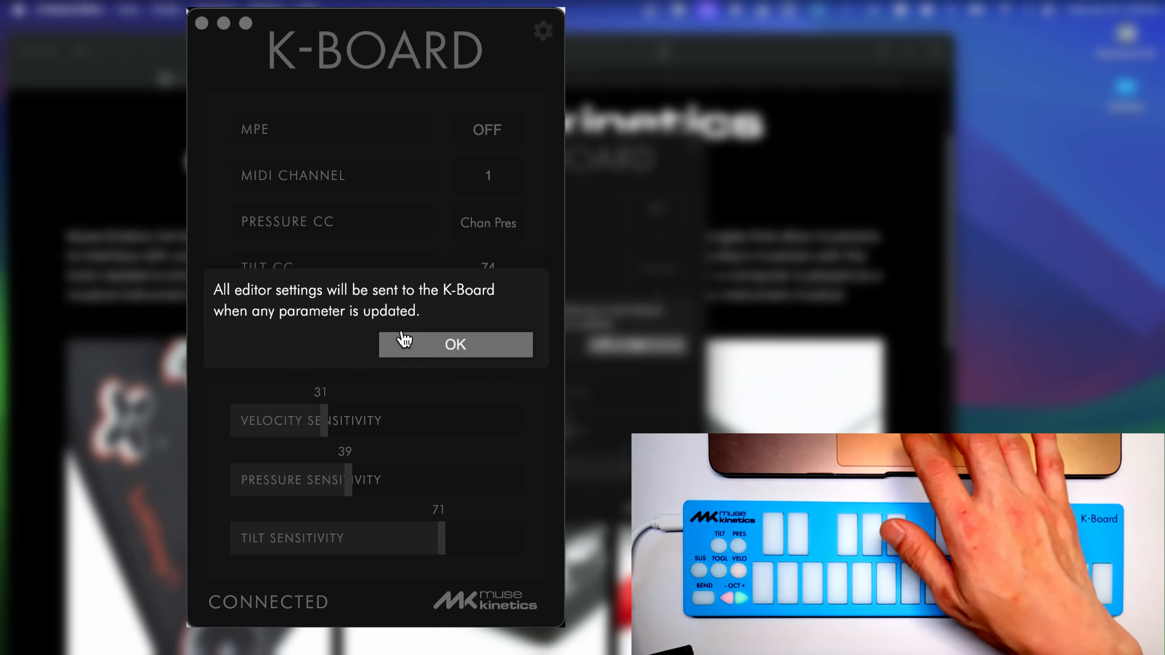
pyautogui.click(457, 347)
pyautogui.moveTo(323, 421); pyautogui.dragTo(357, 423)
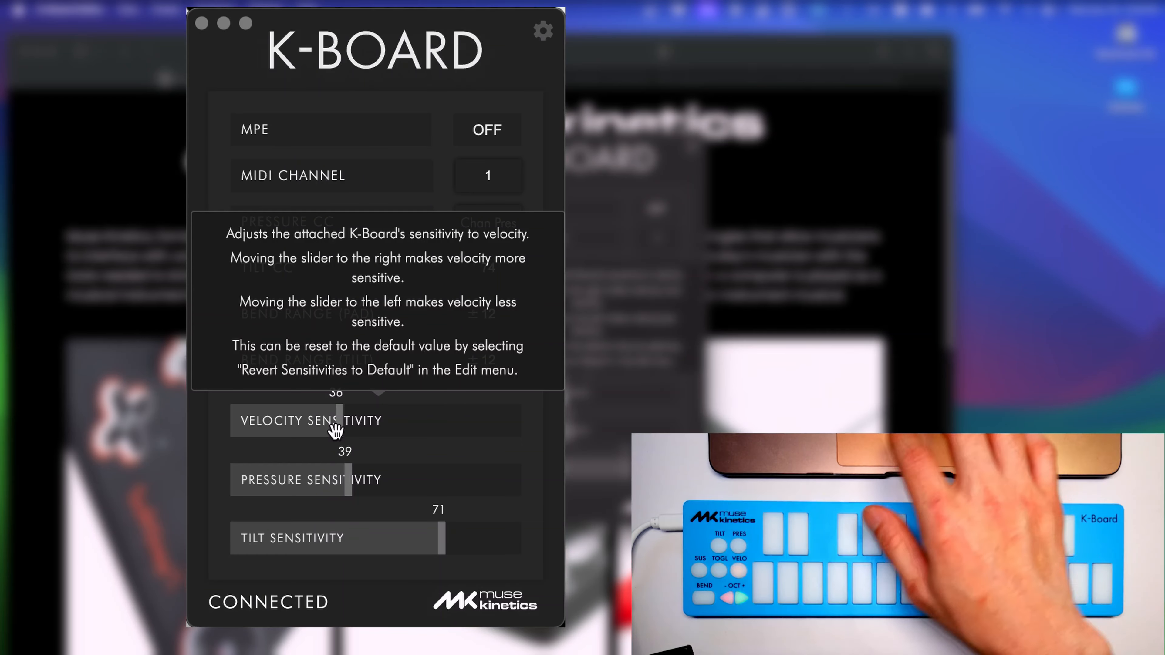
pyautogui.moveTo(309, 428); pyautogui.dragTo(321, 431)
pyautogui.moveTo(296, 606)
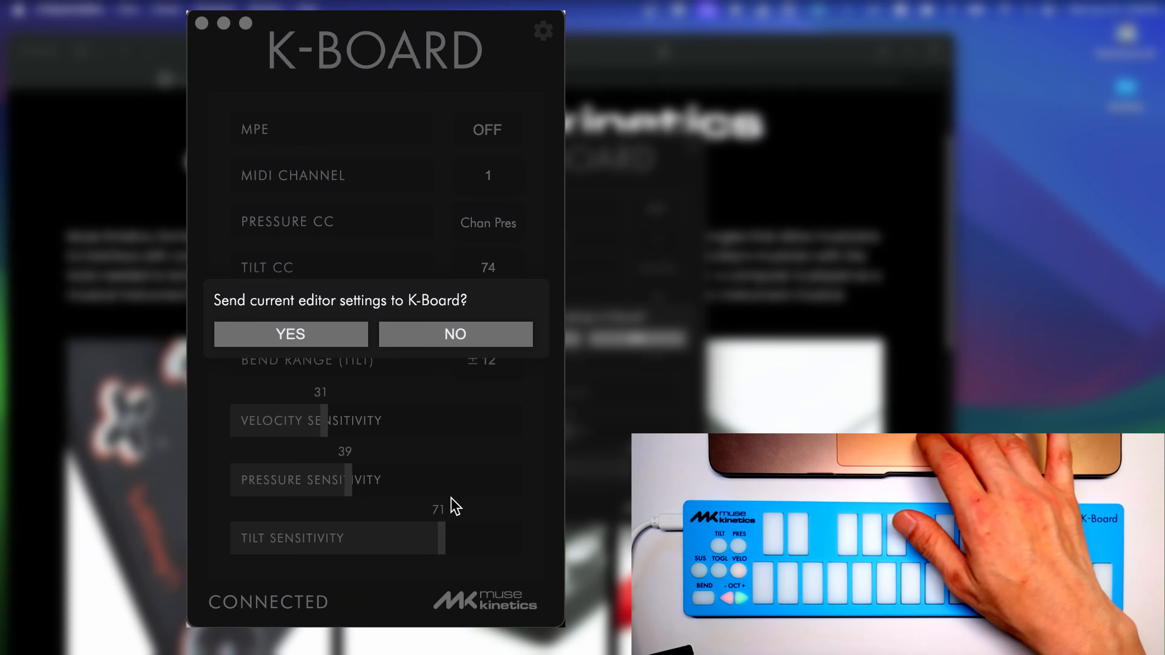
# Decline sending the editor settings again and start the K-Board firmware update from the preferences
pyautogui.click(460, 341)
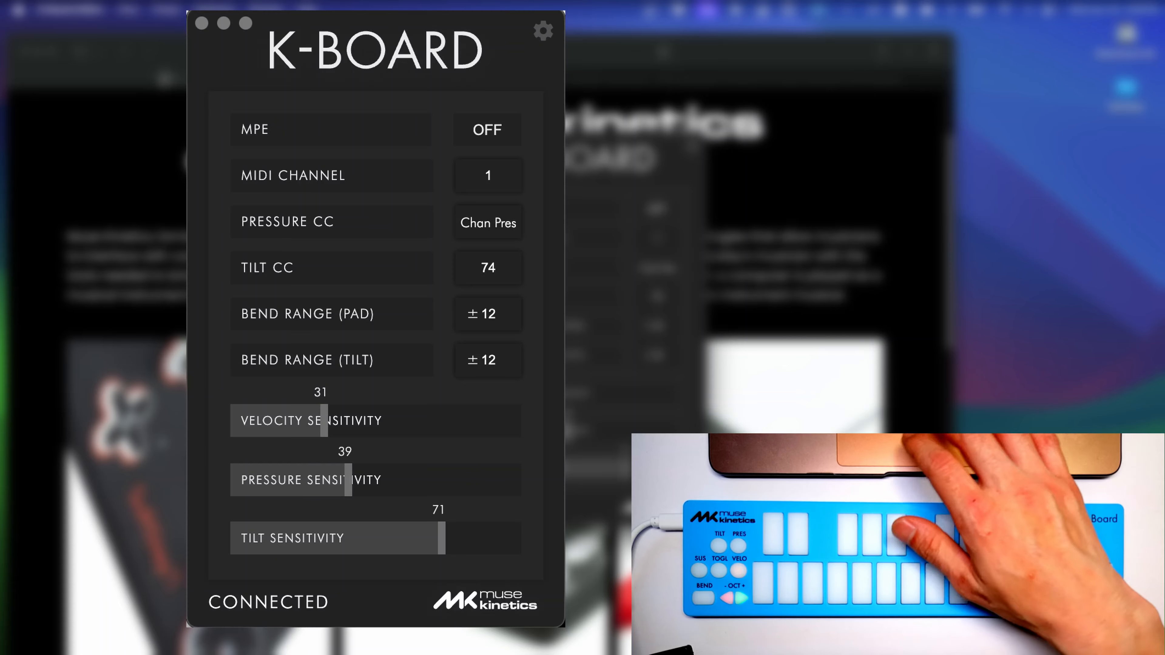
pyautogui.click(224, 8)
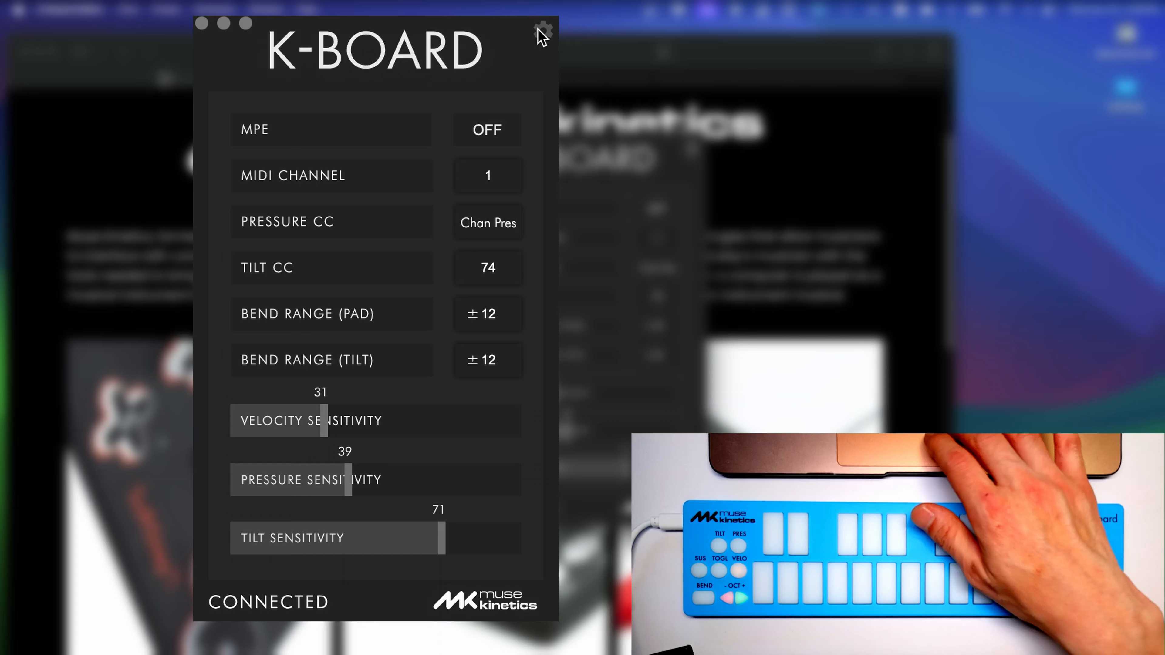
pyautogui.click(542, 33)
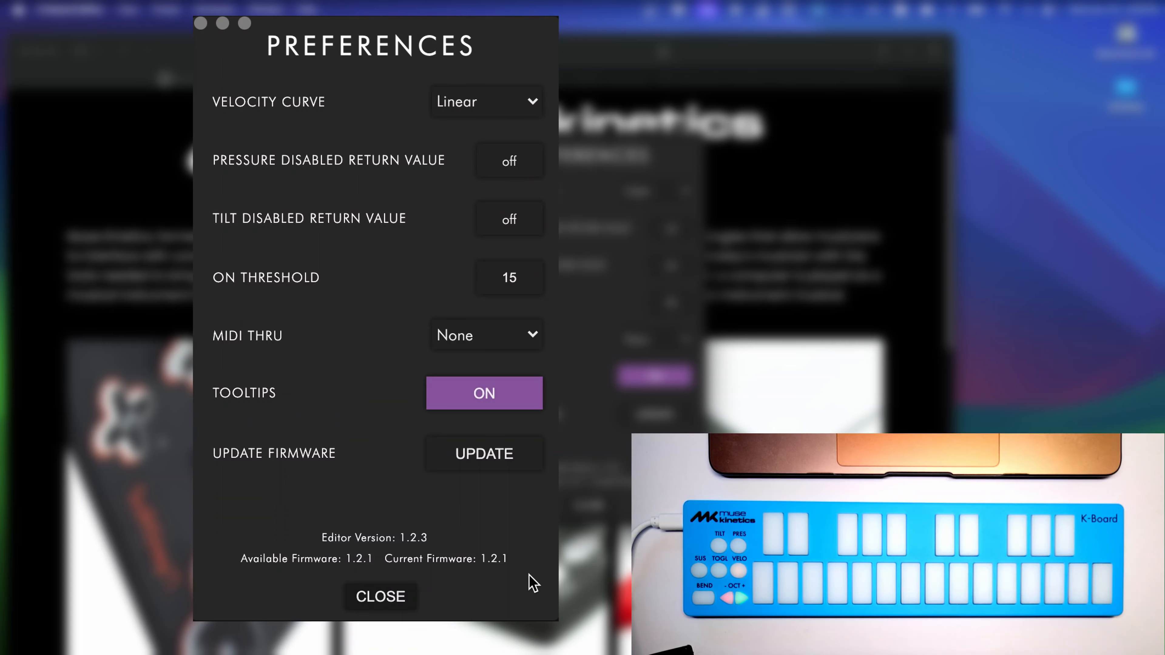
pyautogui.moveTo(254, 552)
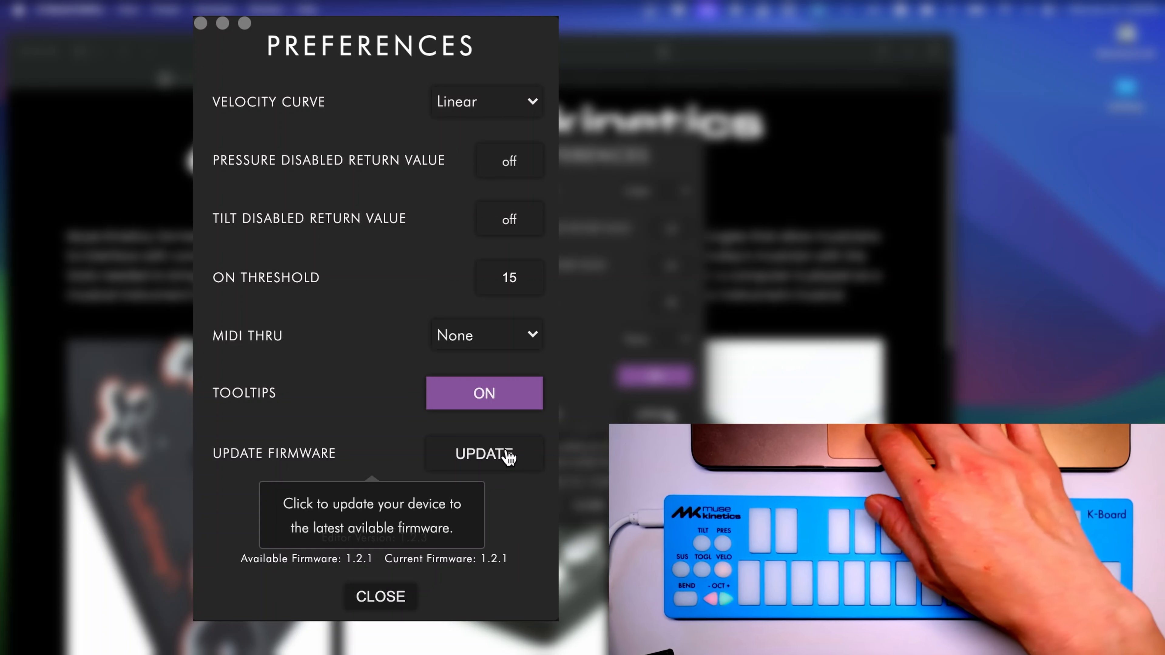
pyautogui.click(508, 454)
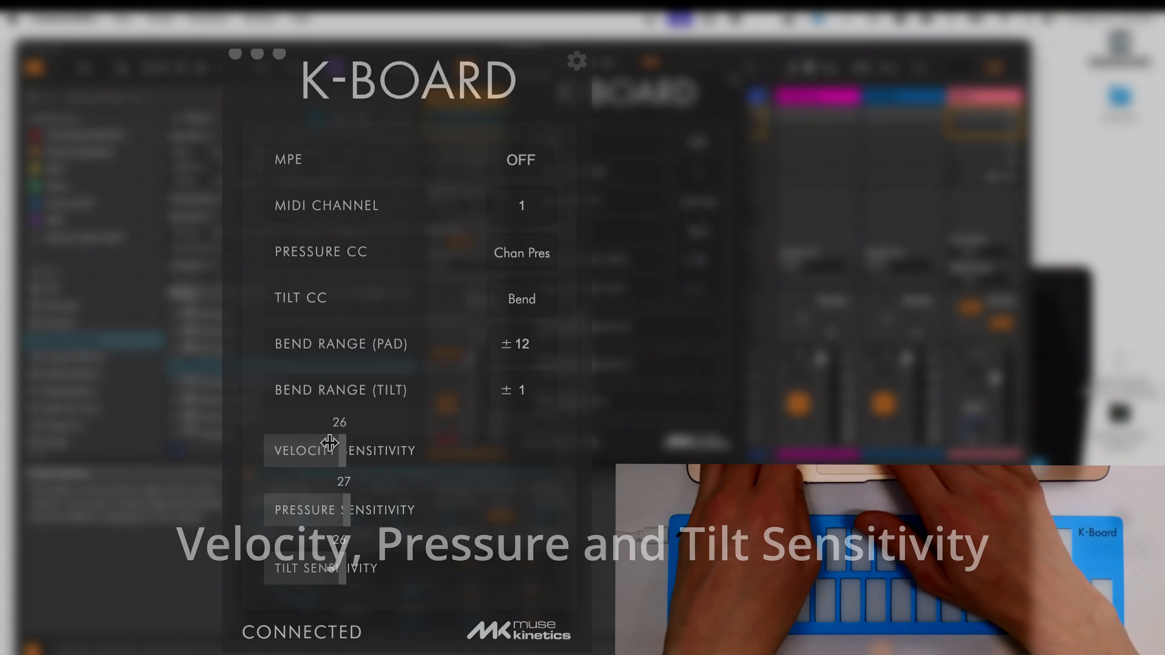
# Set the velocity, pressure and tilt sensitivities all to 30
pyautogui.moveTo(329, 443); pyautogui.dragTo(340, 447)
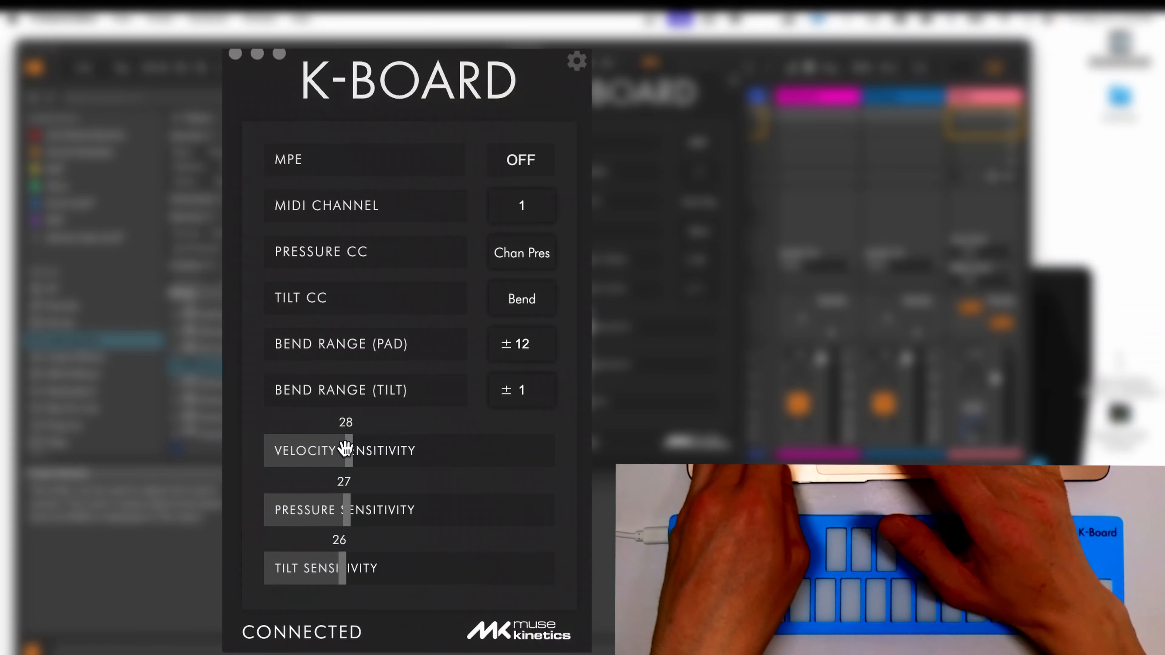
pyautogui.moveTo(346, 511); pyautogui.dragTo(354, 510)
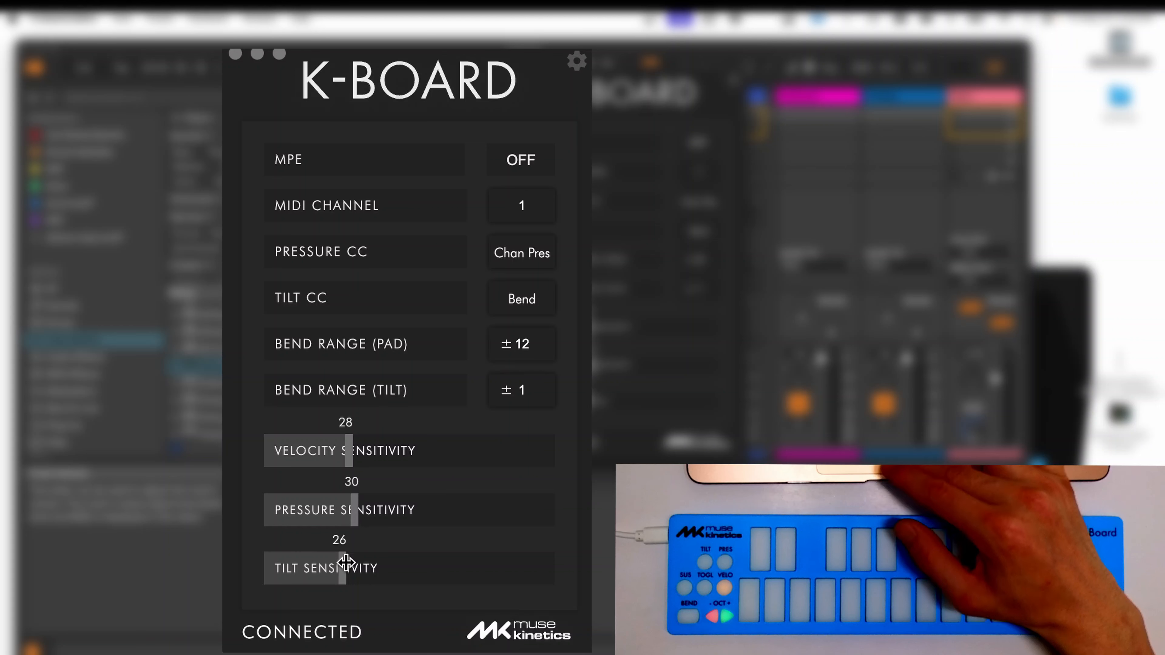
pyautogui.moveTo(342, 568); pyautogui.dragTo(355, 568)
pyautogui.moveTo(349, 452); pyautogui.dragTo(352, 461)
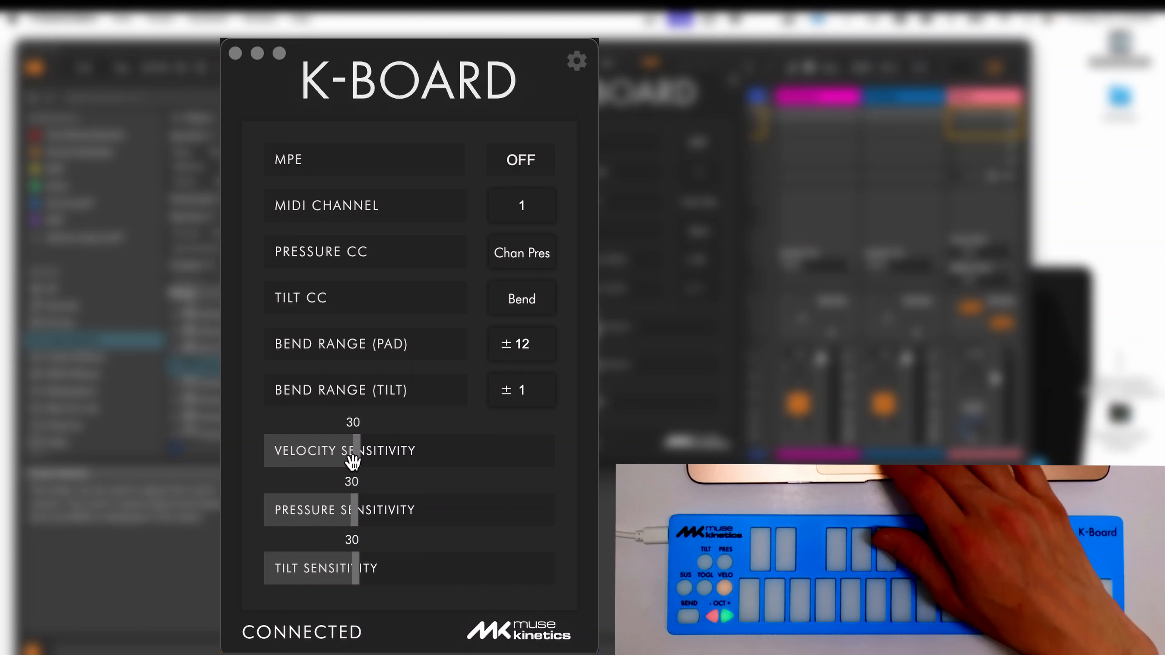
# Try the velocity sensitivity at 76 and at 0, and finish with it at 22
pyautogui.moveTo(352, 462); pyautogui.dragTo(484, 453)
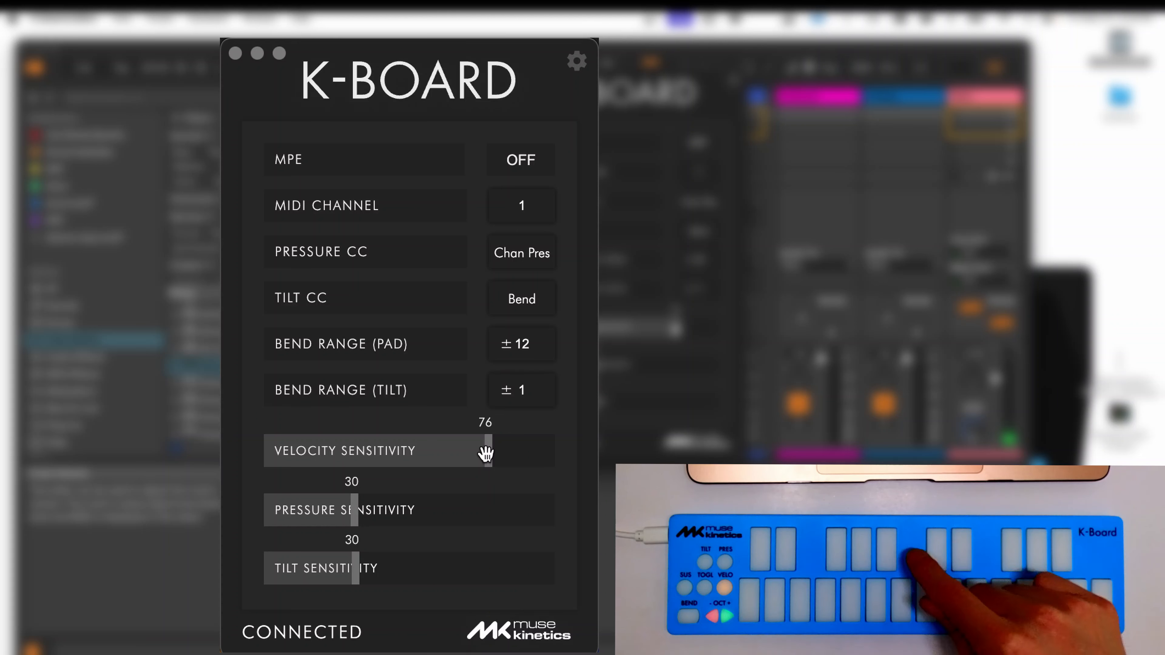
pyautogui.moveTo(484, 452); pyautogui.dragTo(224, 457)
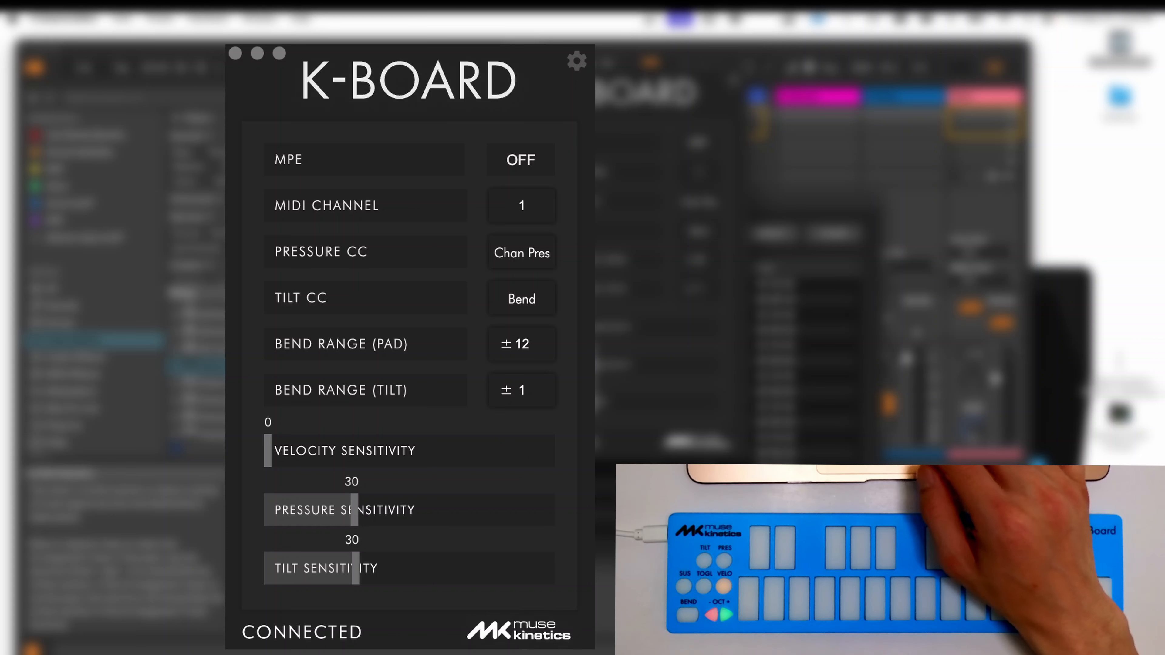
pyautogui.click(271, 454)
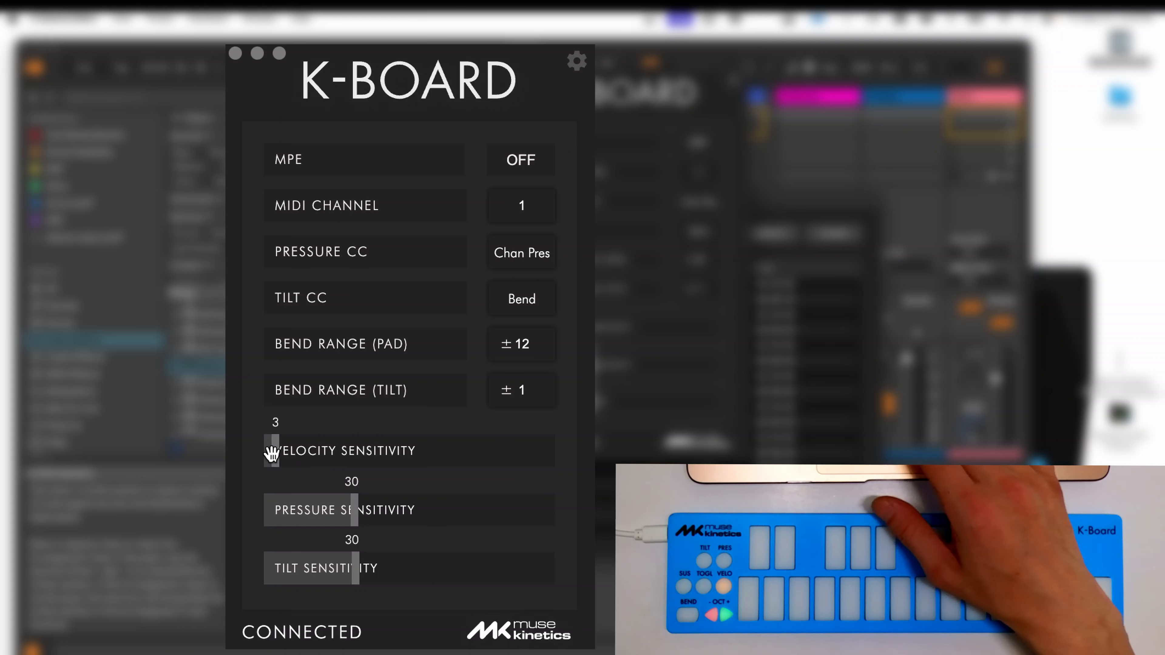
pyautogui.moveTo(292, 454); pyautogui.dragTo(326, 461)
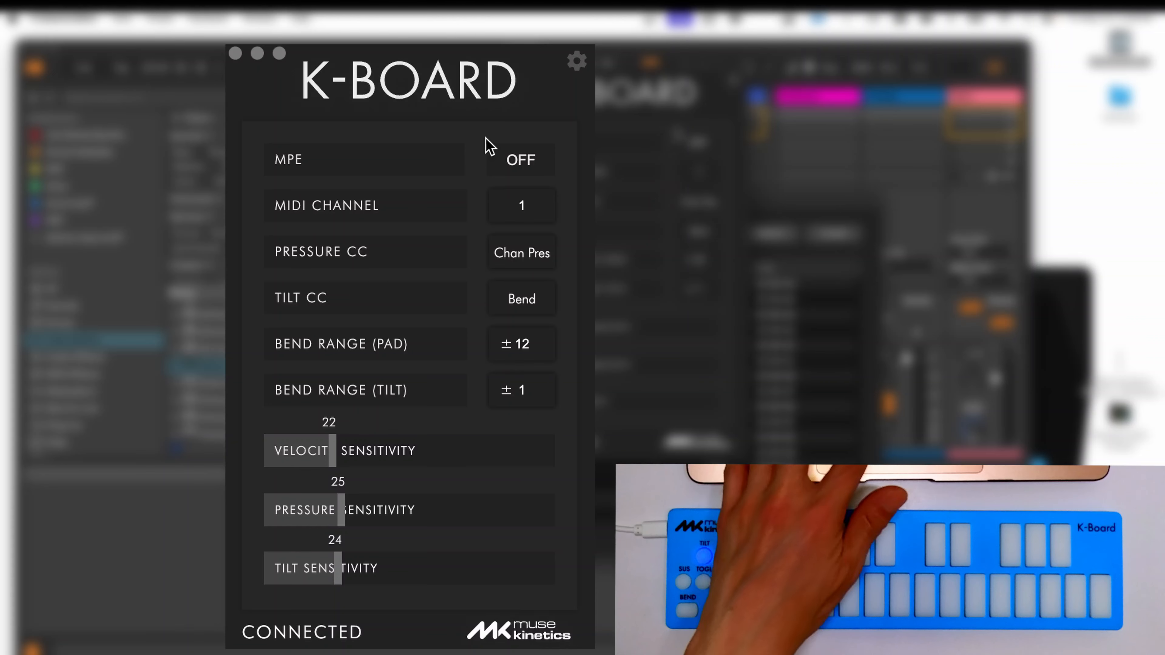
# Open the preferences and try the On Threshold at 21 and at 64
pyautogui.click(576, 62)
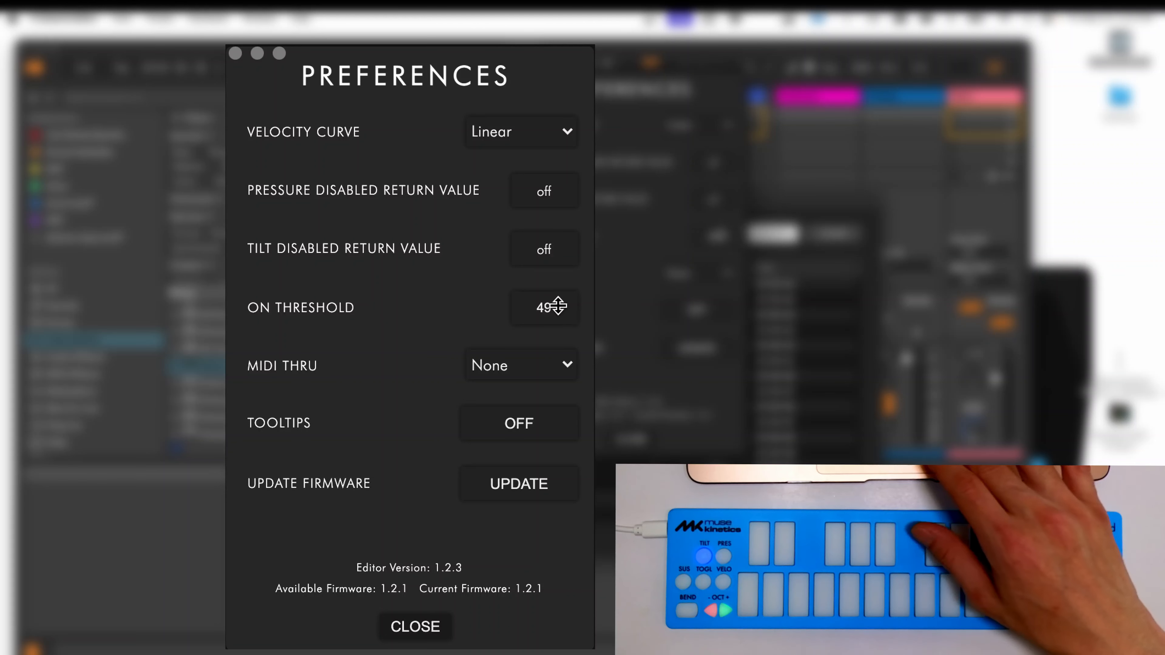
pyautogui.moveTo(542, 307); pyautogui.dragTo(543, 474)
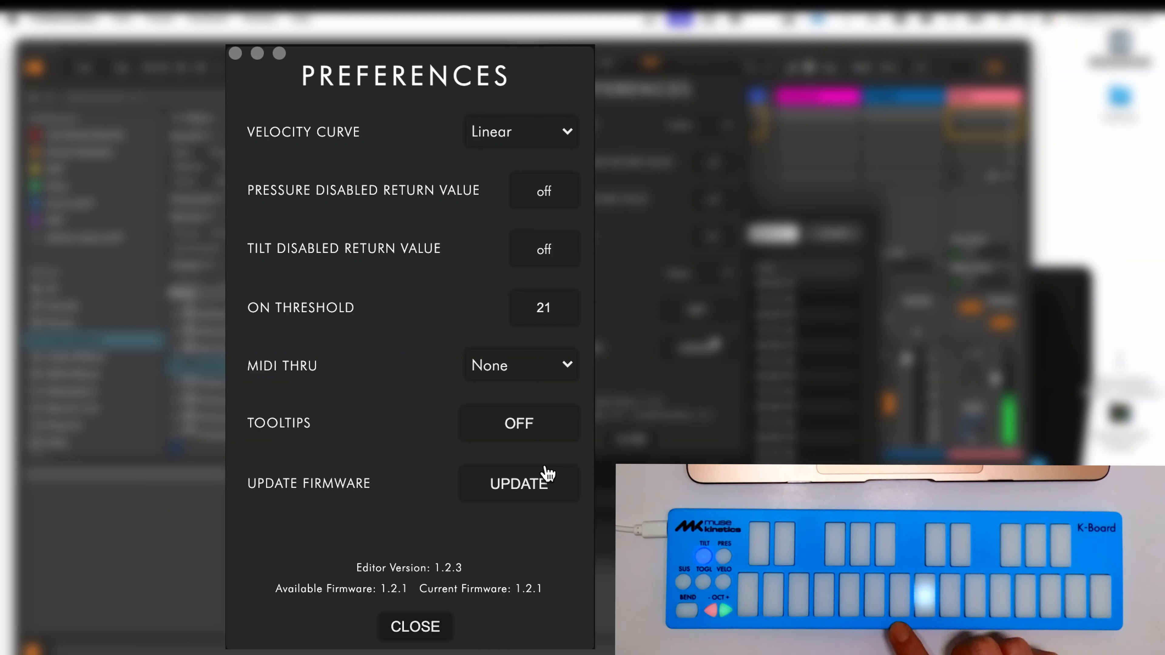
pyautogui.moveTo(553, 308); pyautogui.dragTo(592, 58)
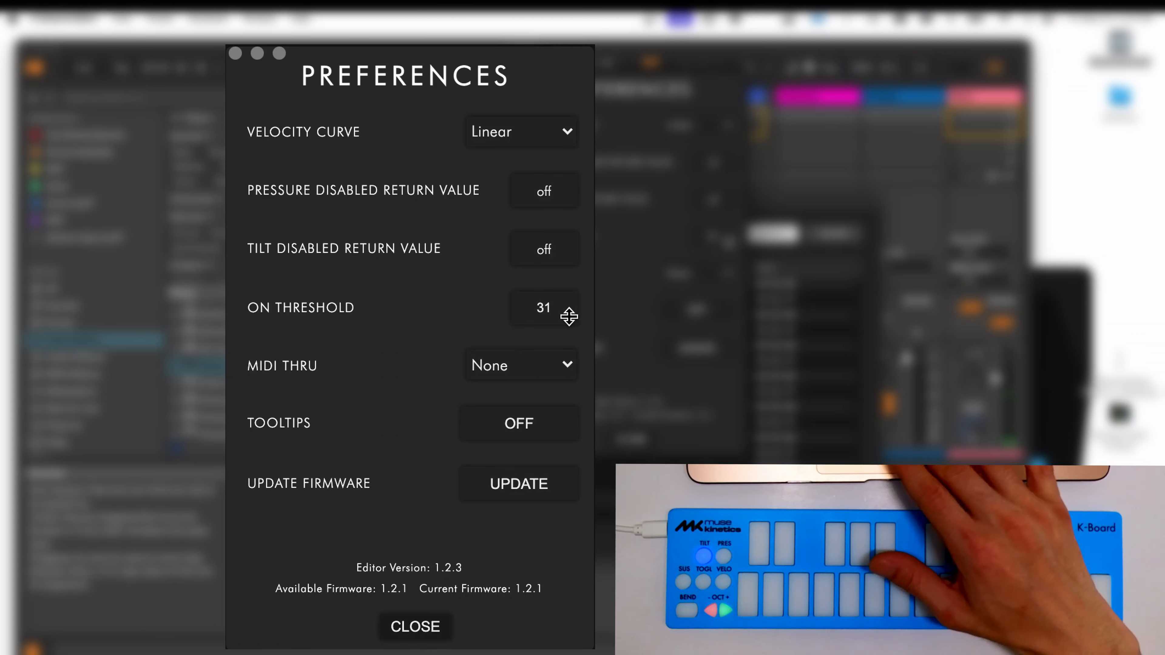
pyautogui.moveTo(561, 299); pyautogui.dragTo(538, 180)
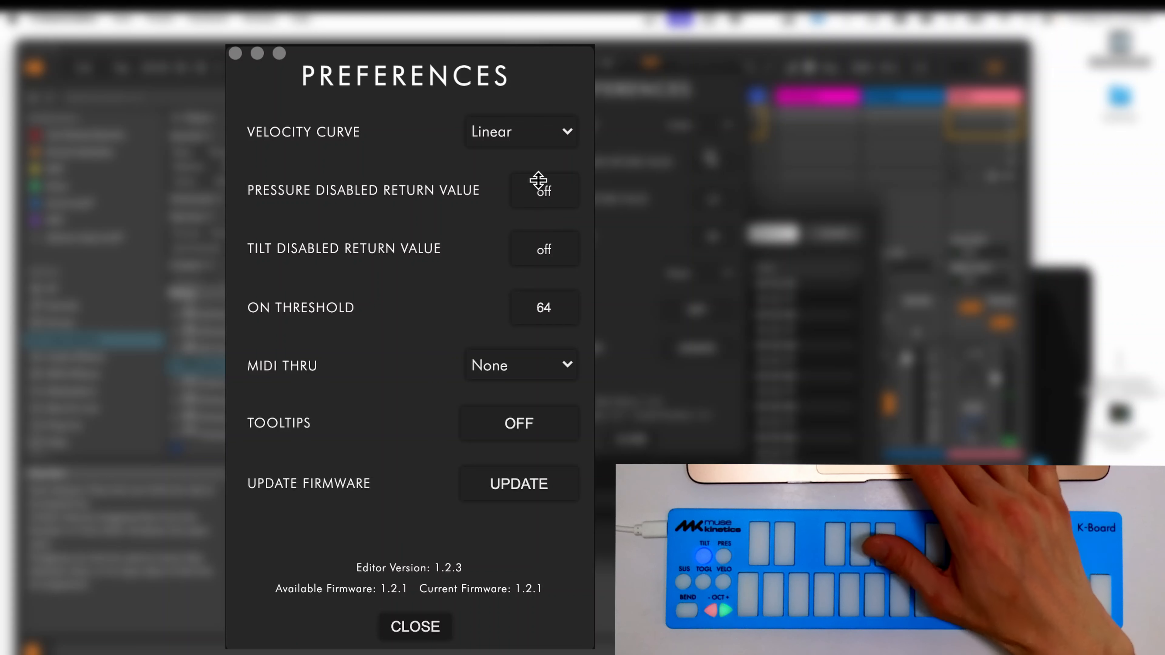
pyautogui.moveTo(541, 249); pyautogui.dragTo(542, 257)
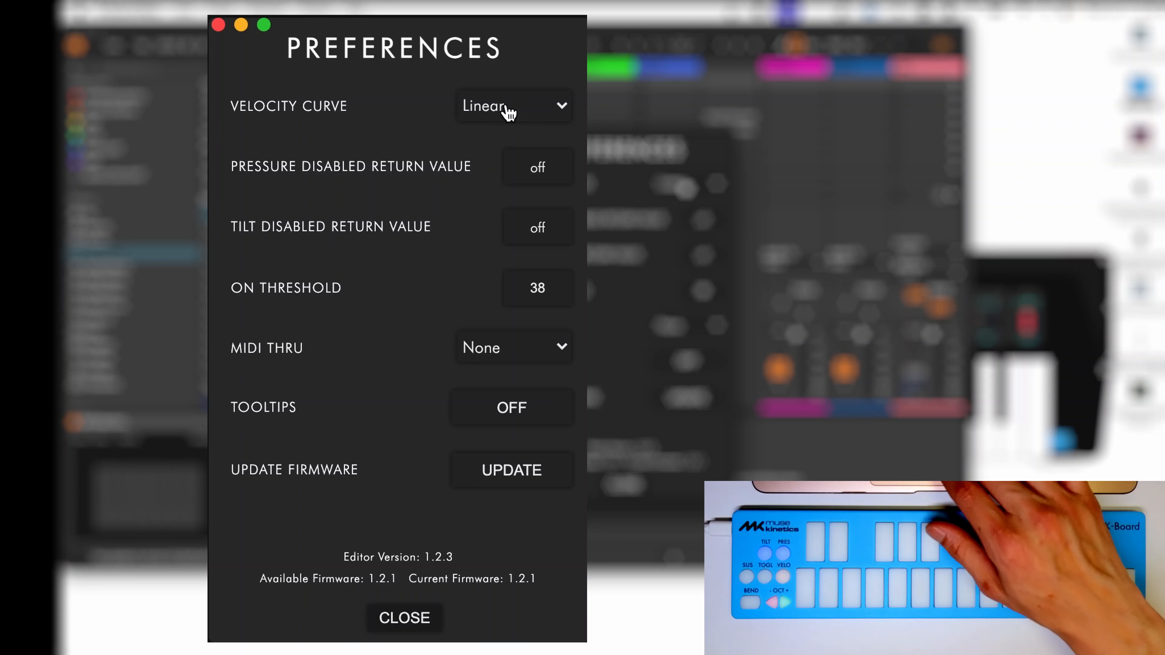
# Set the velocity curve to Exponential to try it, and change it to Logarithmic
pyautogui.click(508, 110)
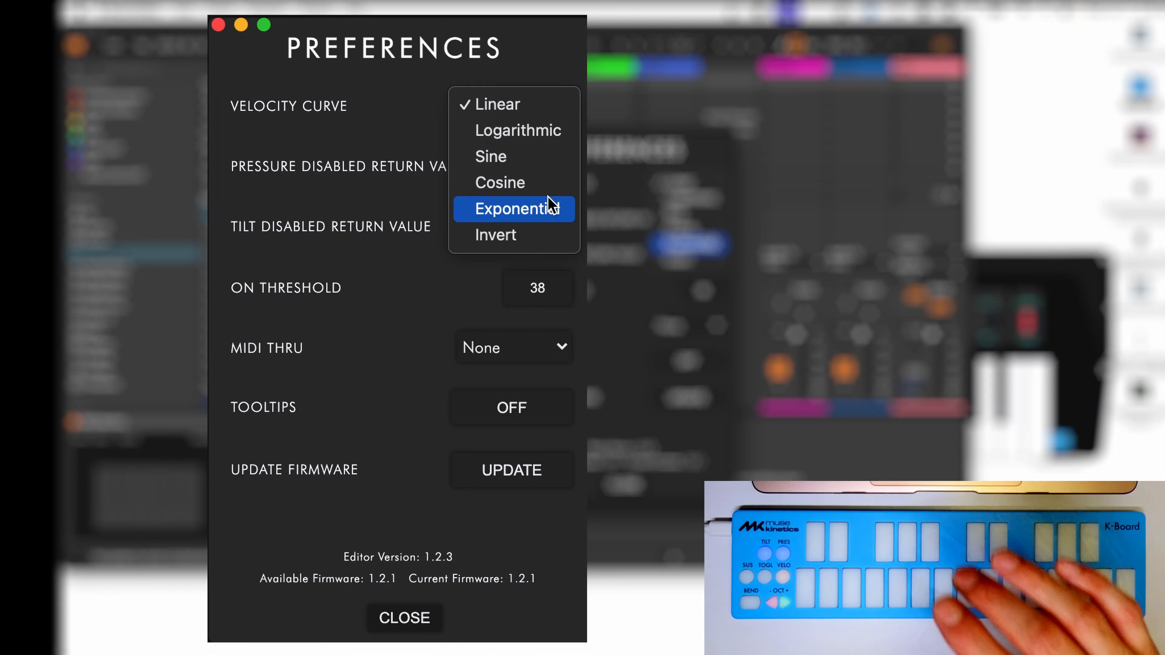
pyautogui.click(549, 208)
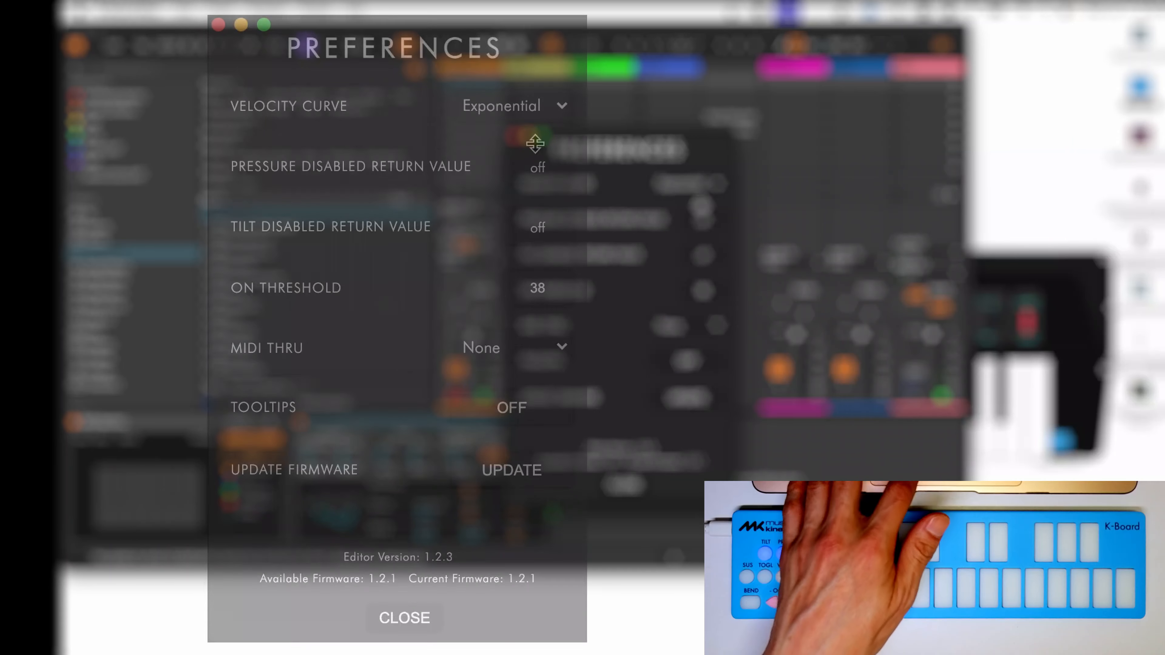
pyautogui.click(524, 115)
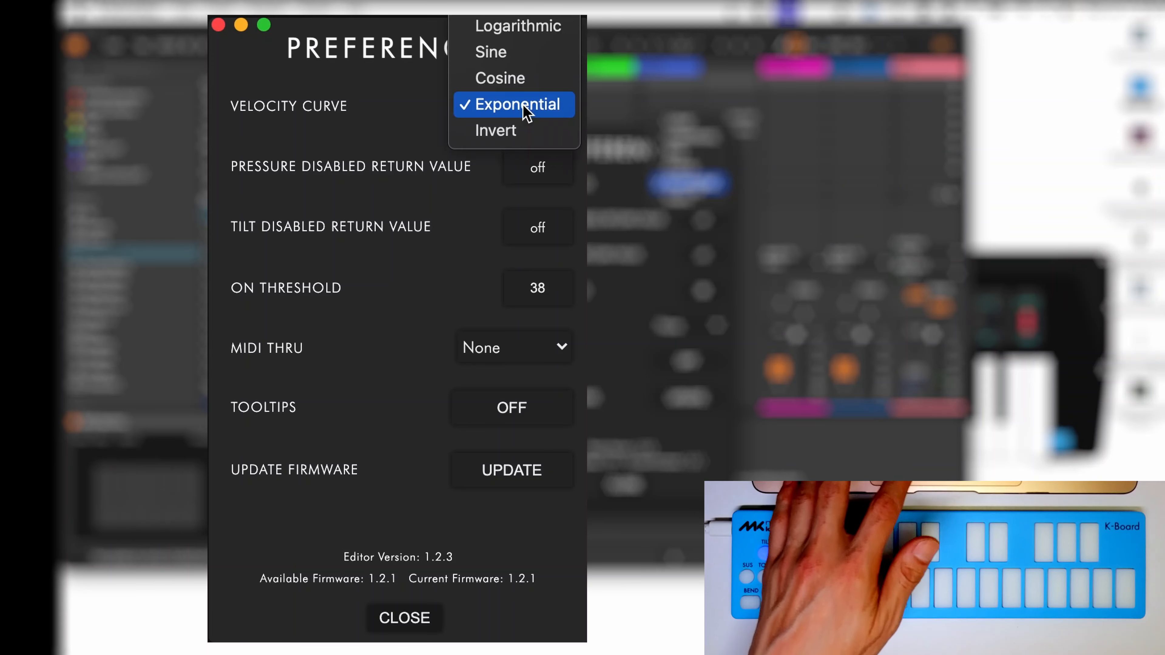
pyautogui.click(518, 28)
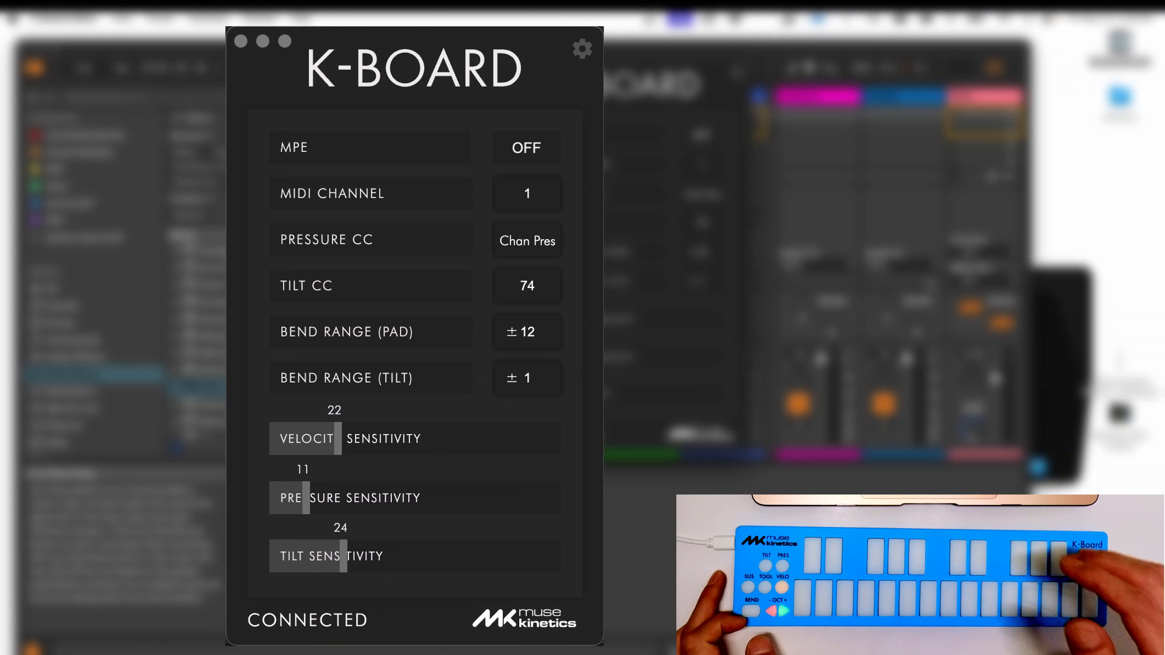
# Assign Pressure CC to 1 and Tilt CC to Bend
pyautogui.click(532, 147)
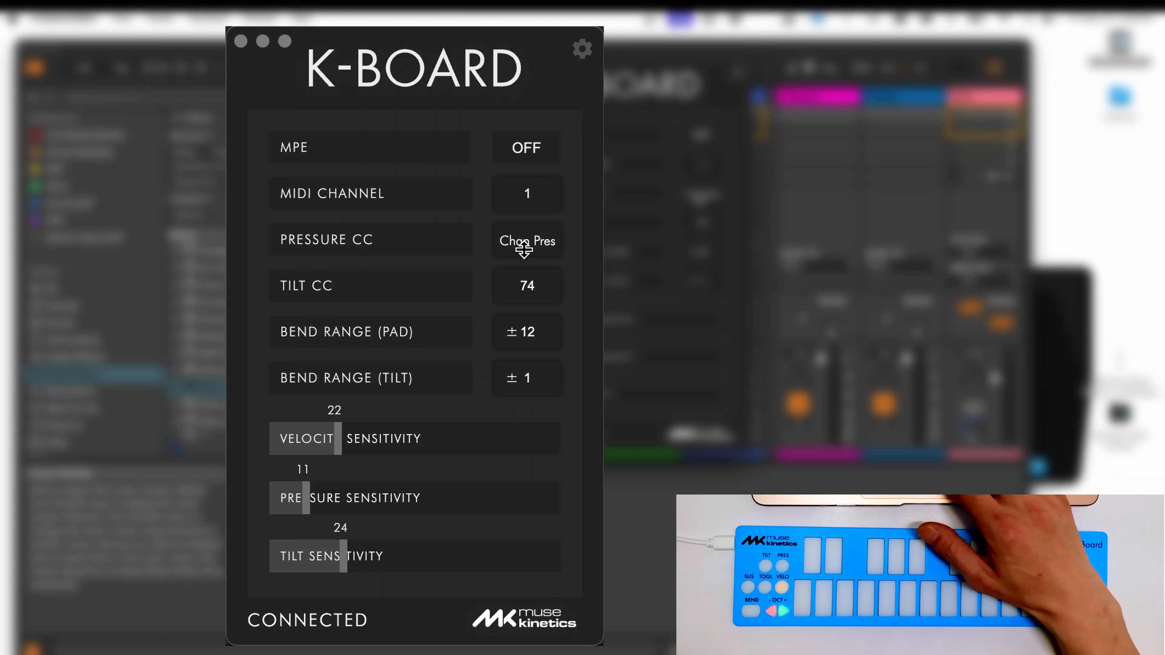
pyautogui.moveTo(527, 307); pyautogui.dragTo(544, 327)
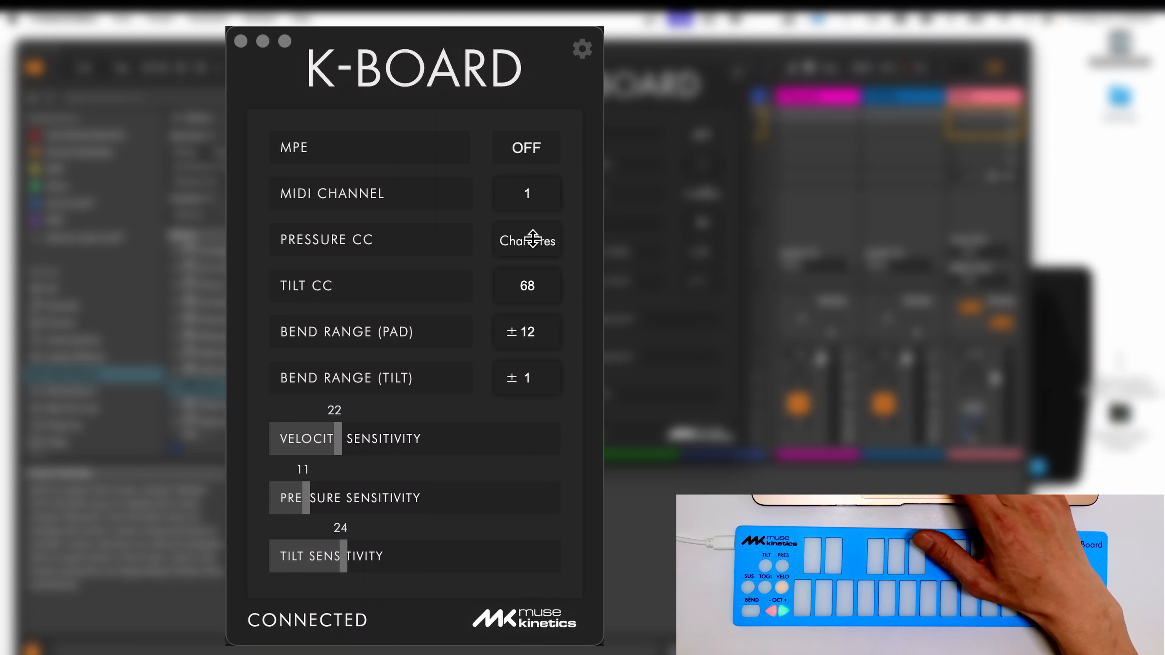
pyautogui.moveTo(537, 244)
pyautogui.mouseDown()
pyautogui.moveTo(554, 68)
pyautogui.moveTo(550, 270)
pyautogui.moveTo(540, 234)
pyautogui.mouseUp()
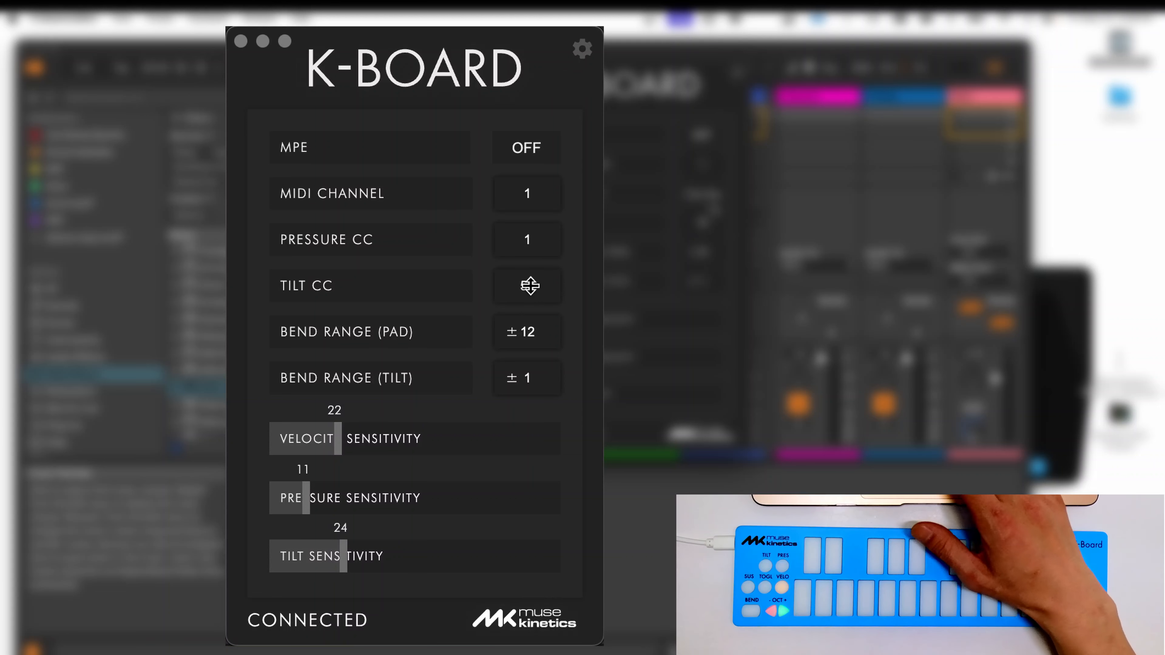
pyautogui.moveTo(530, 285); pyautogui.dragTo(531, 640)
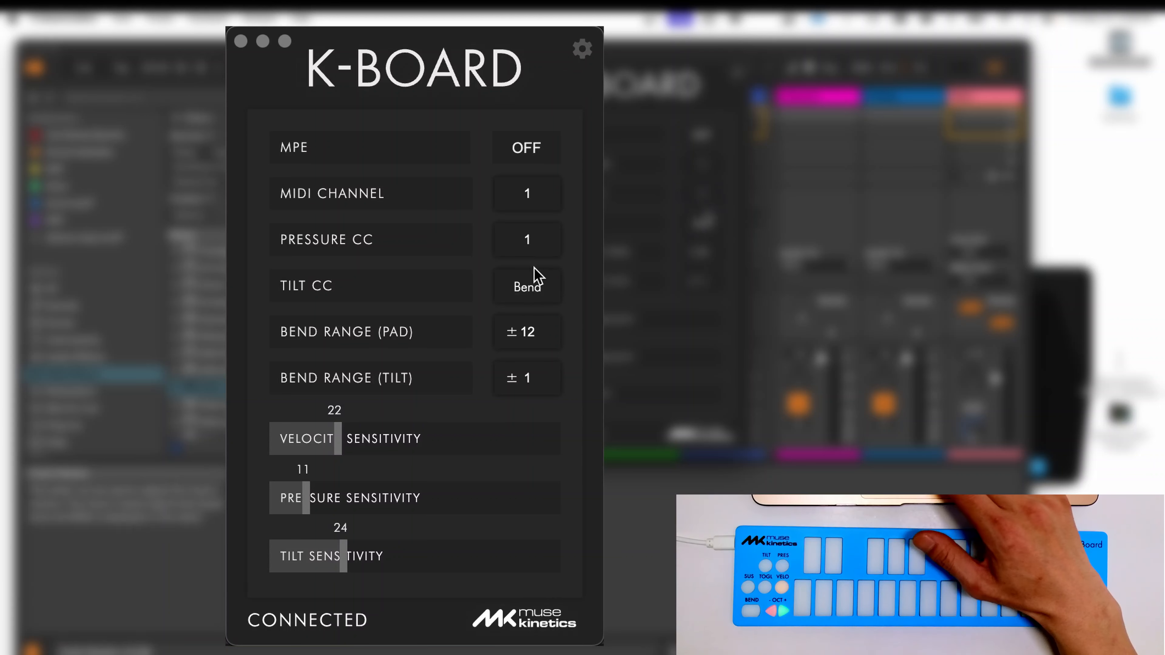
pyautogui.moveTo(534, 280); pyautogui.dragTo(568, 381)
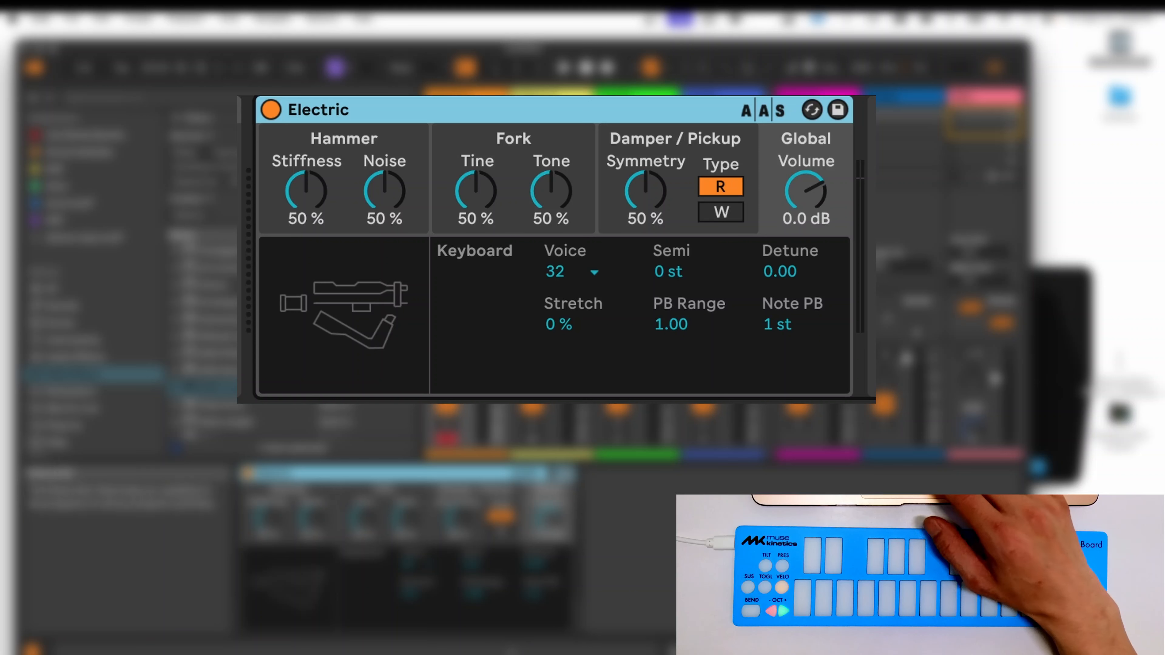
# Switch to Ableton Live and compare the MIDI Monitor's Note and Flow views, ending in Flow view
pyautogui.click(791, 146)
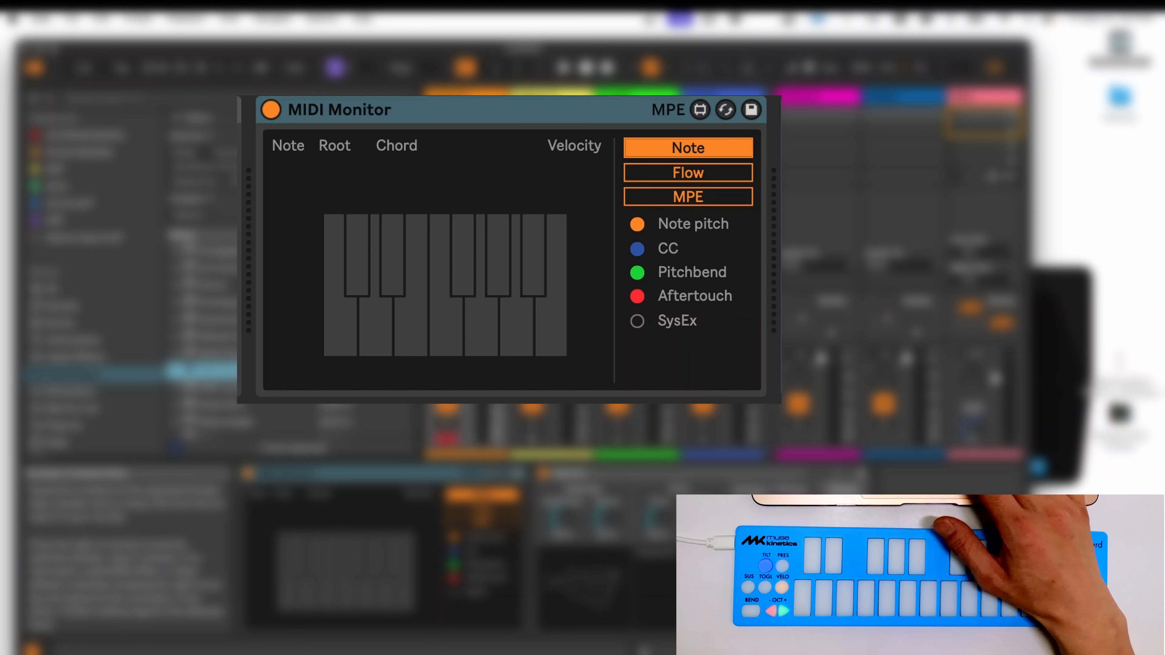
pyautogui.click(710, 174)
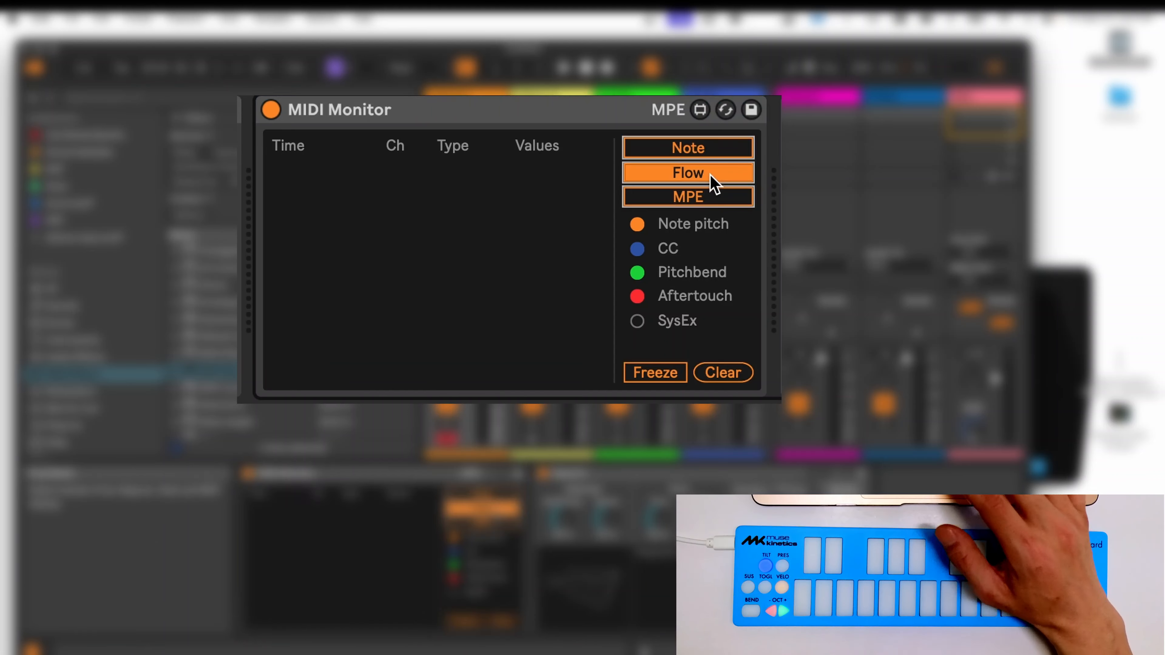
pyautogui.click(697, 148)
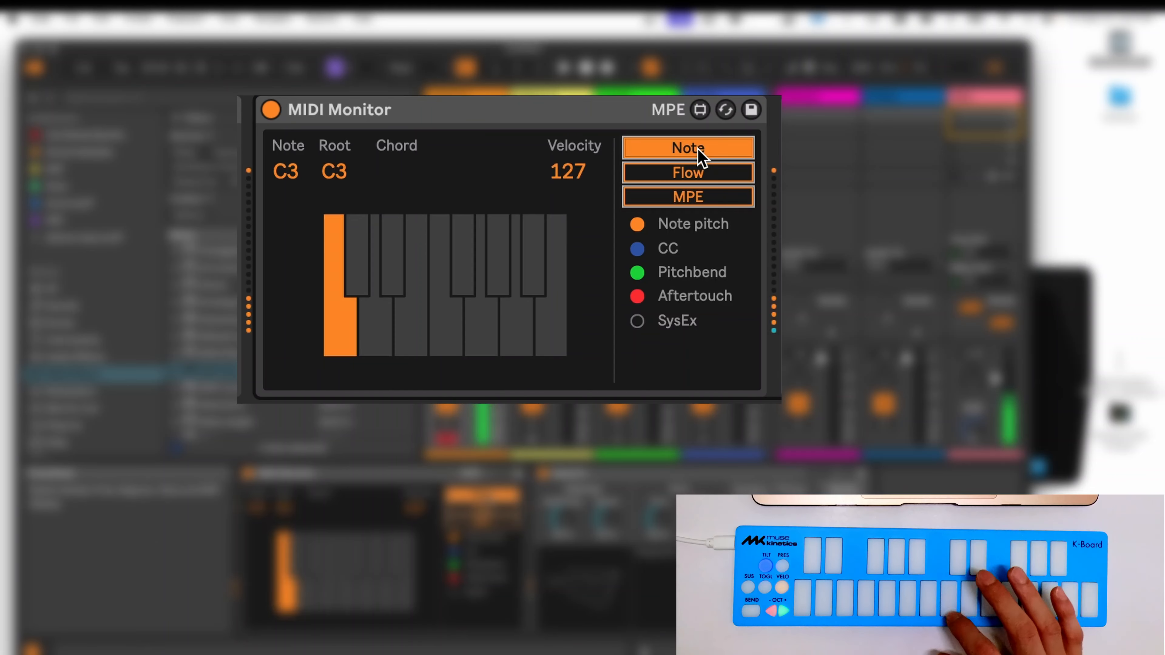
pyautogui.click(697, 177)
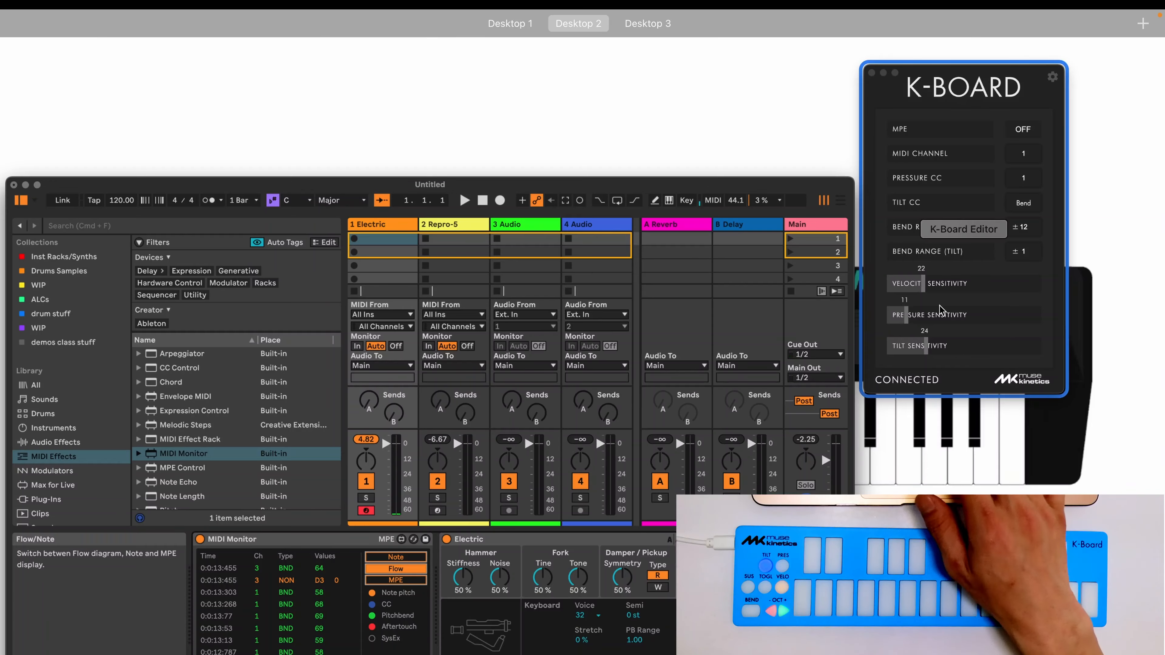
# Switch back to the K-Board Editor and set the tilt bend range to ±4
pyautogui.click(946, 310)
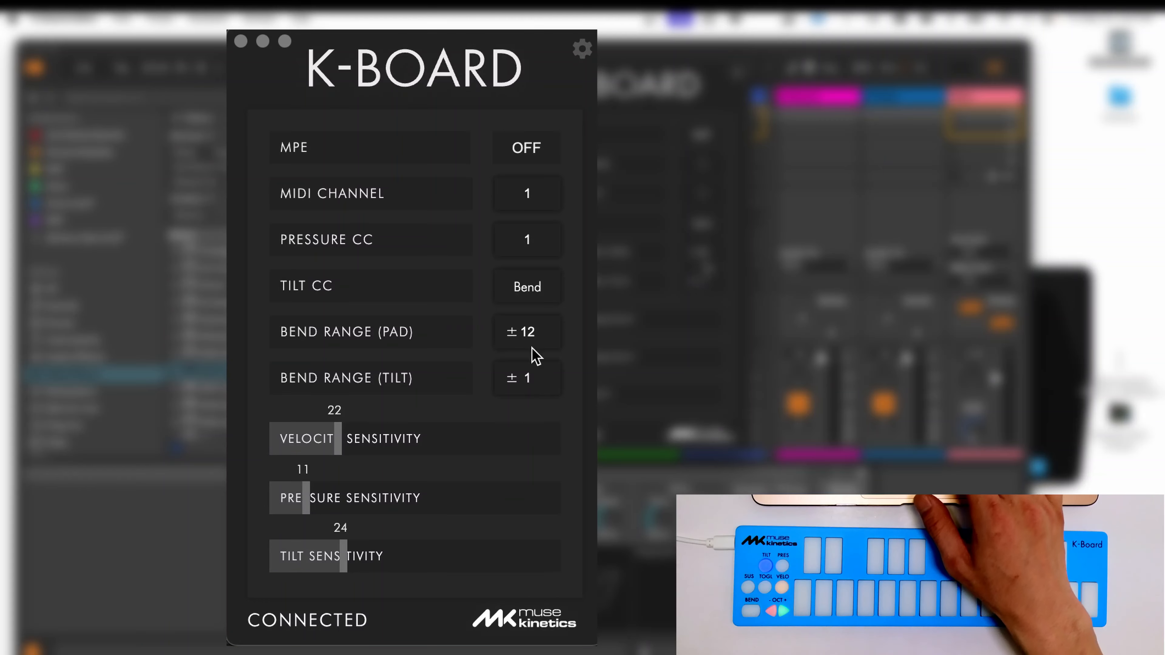
pyautogui.moveTo(536, 355); pyautogui.dragTo(489, 424)
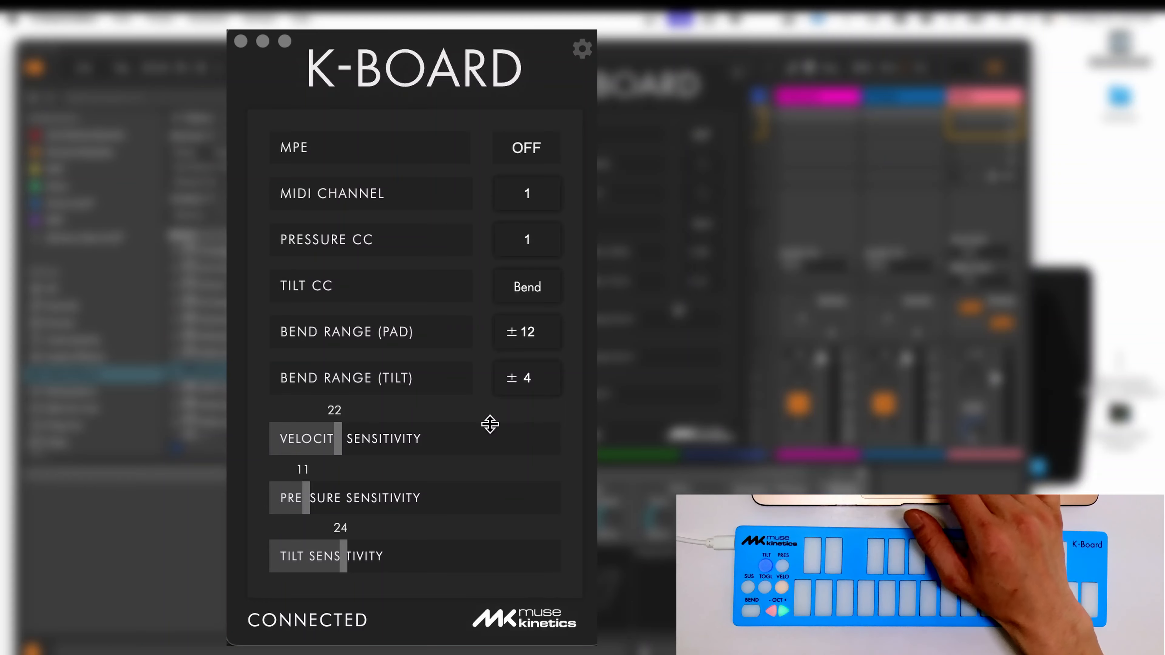
# Set the tilt bend range to ±12
pyautogui.doubleClick(537, 382)
pyautogui.write('12')
pyautogui.press('Return')
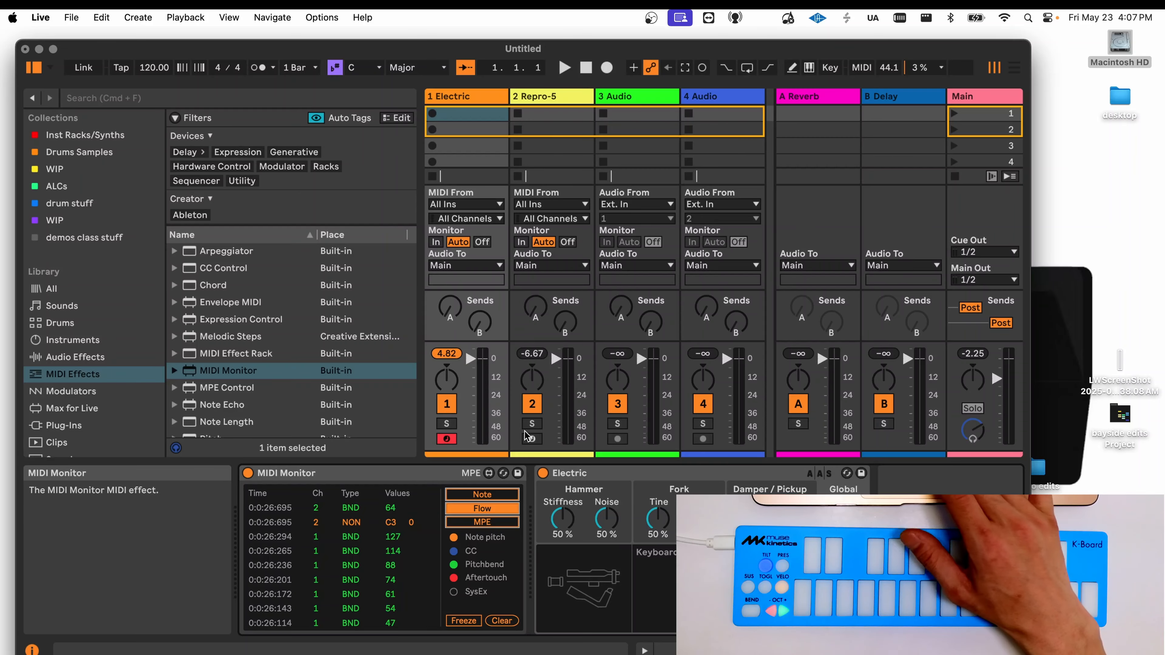
# Switch to Ableton Live, arm the Repro-5 track for recording, and open the plug-in's window to examine its MIDI learn mode
pyautogui.click(527, 437)
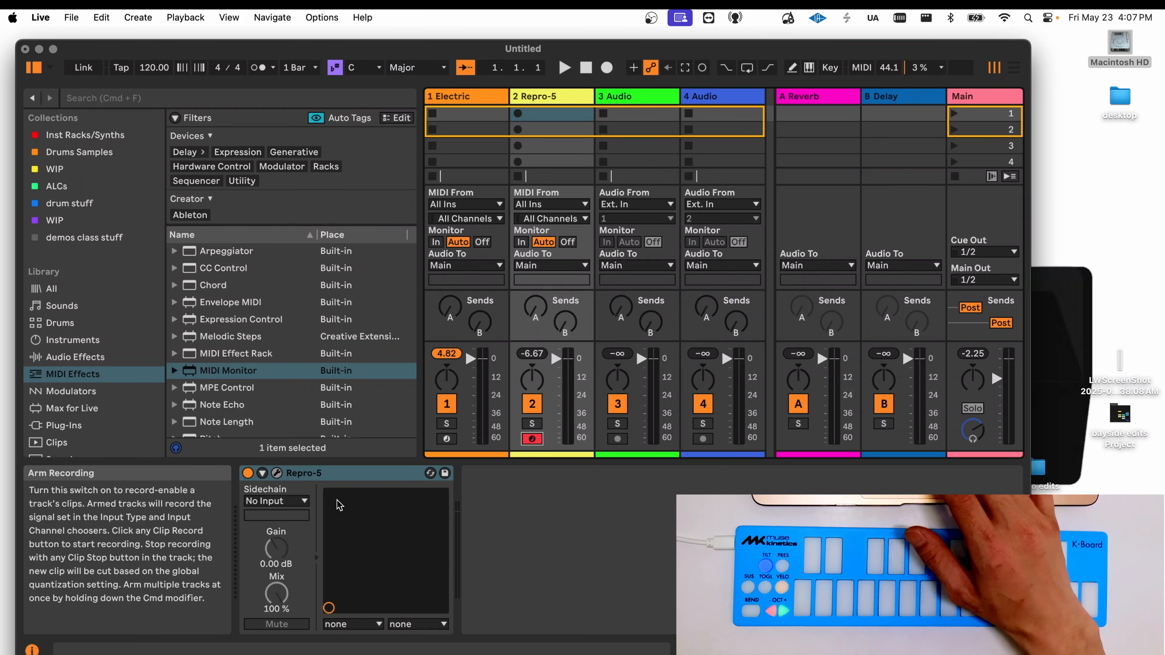
pyautogui.click(277, 480)
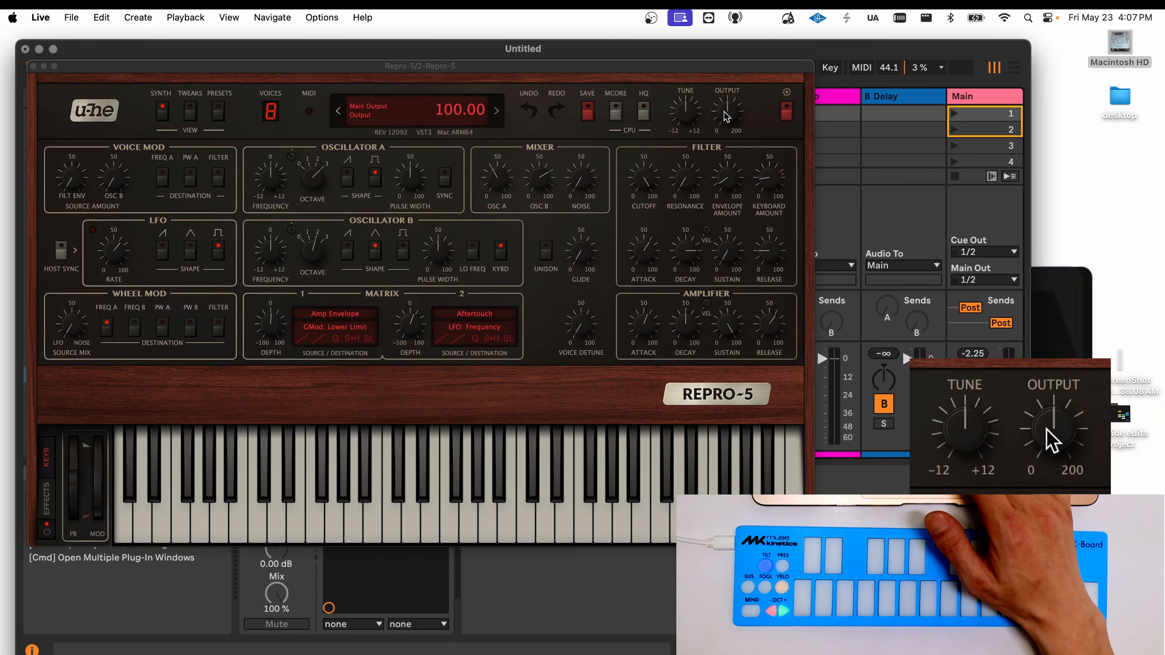
pyautogui.click(787, 111)
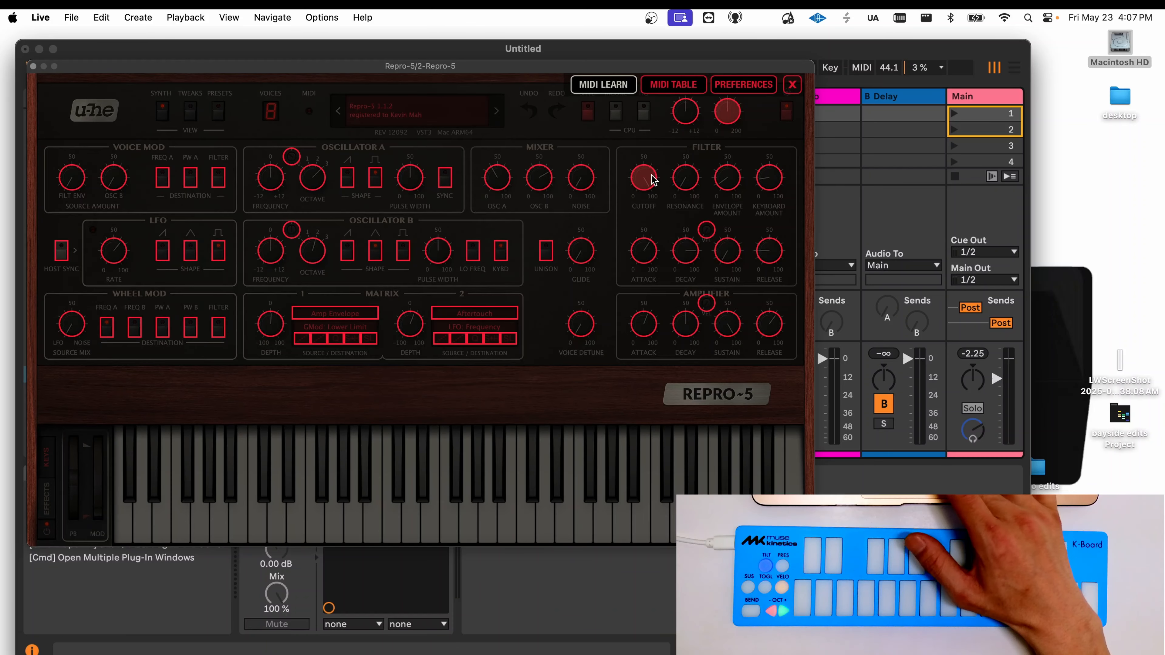
pyautogui.click(792, 84)
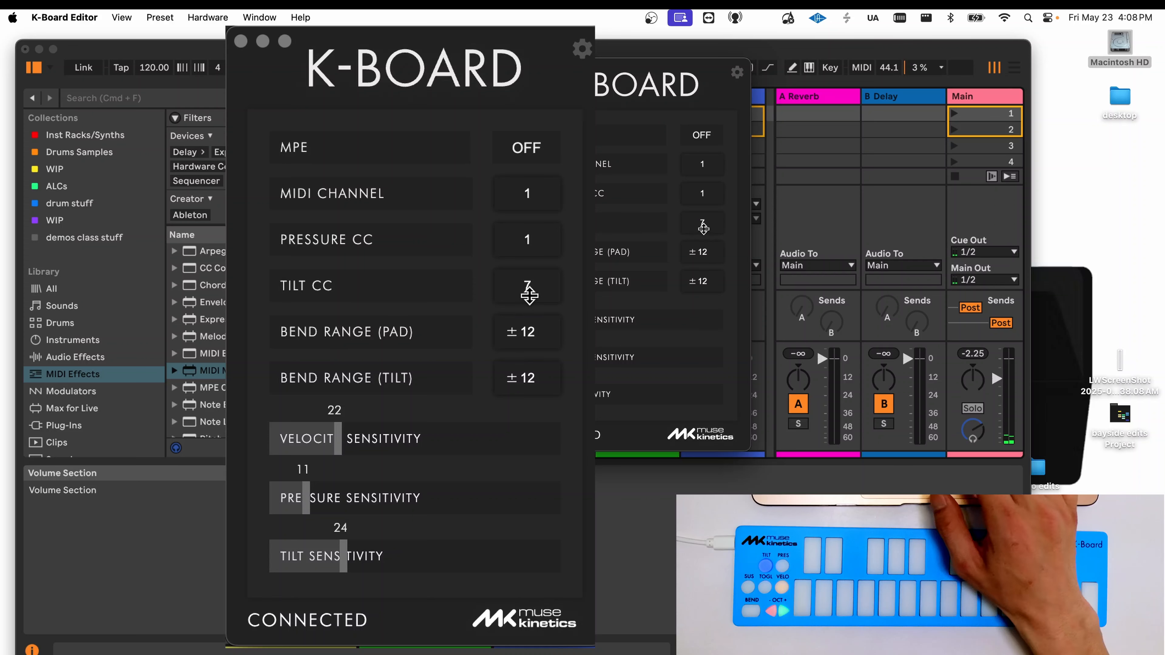
# Switch back to the K-Board Editor, assign Tilt CC to 74, and lower the tilt disabled return value
pyautogui.click(530, 289)
pyautogui.write('74')
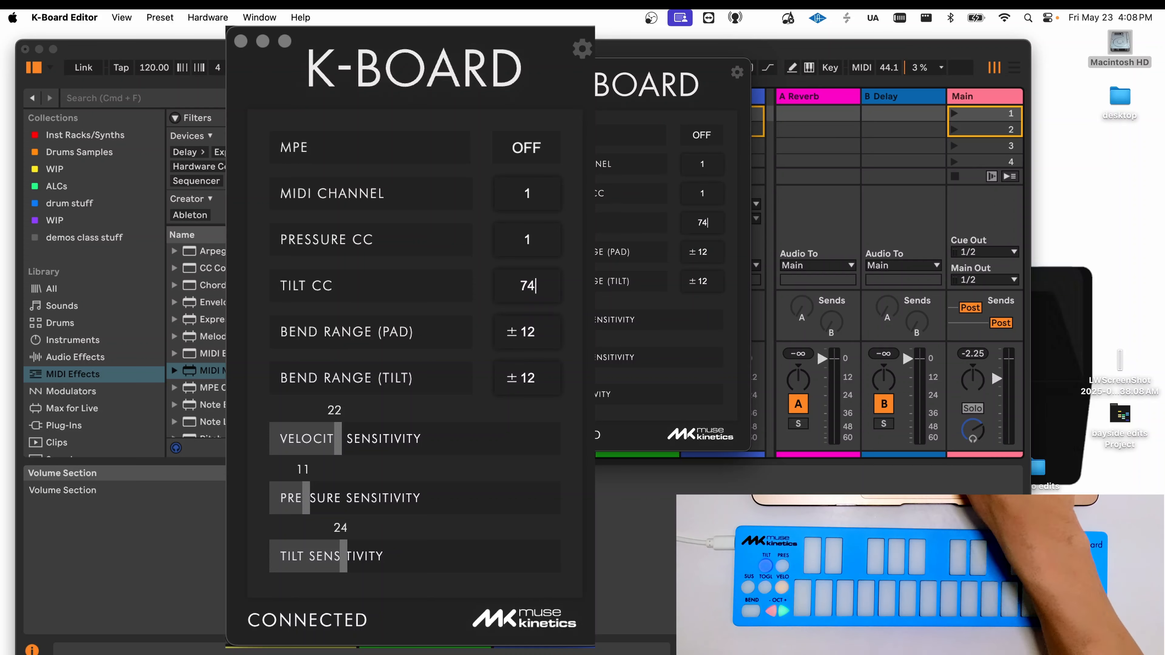
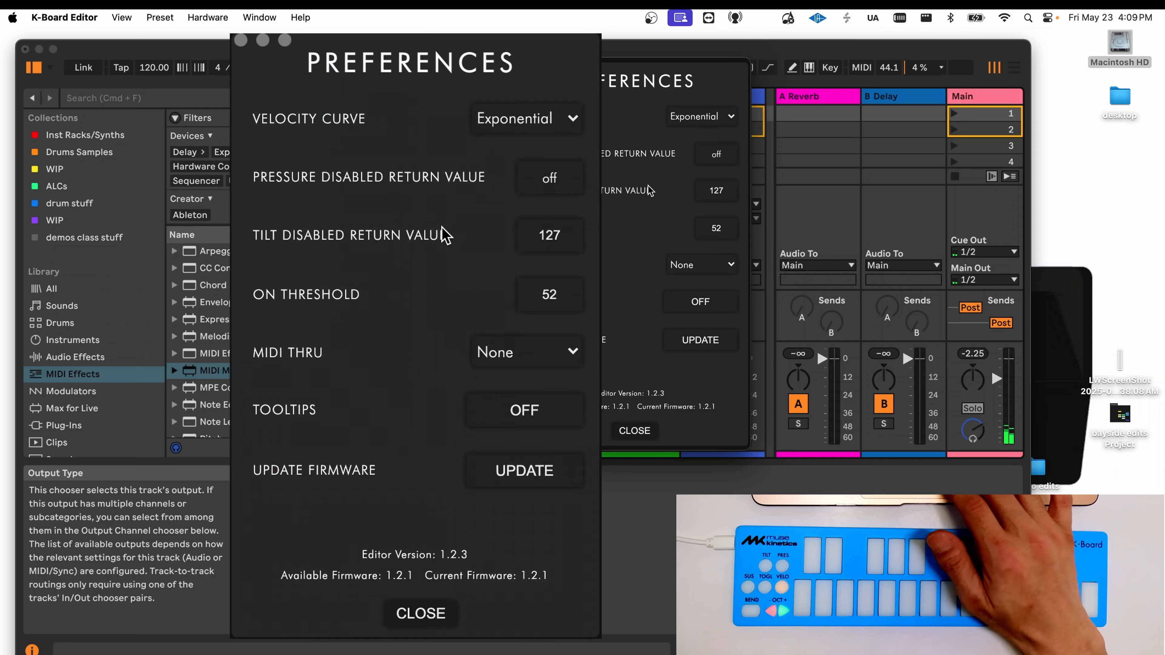
pyautogui.moveTo(722, 186); pyautogui.dragTo(733, 252)
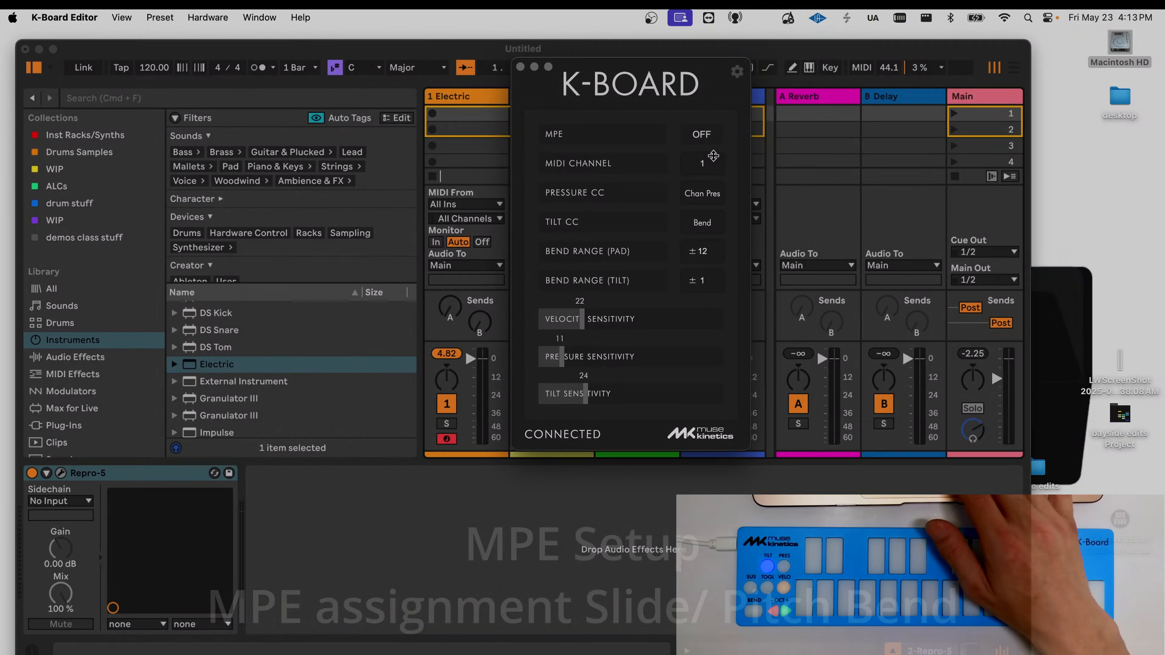
# Turn on MPE for the K-Board and switch to the Electric track in Ableton Live
pyautogui.click(702, 136)
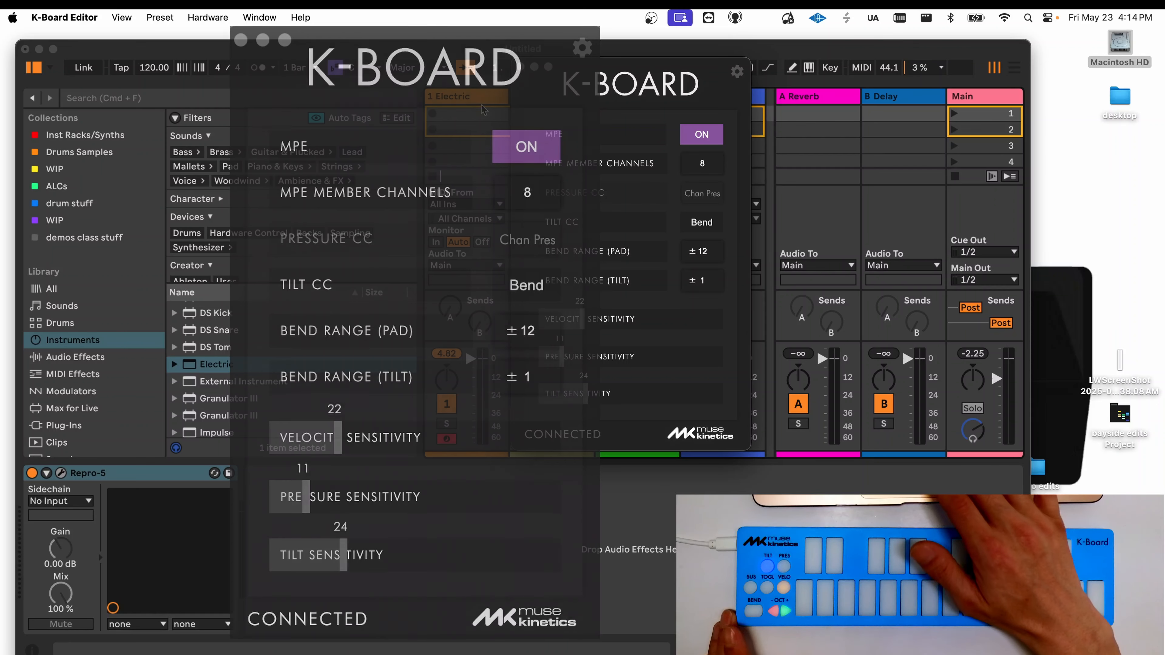
pyautogui.click(480, 99)
pyautogui.click(475, 98)
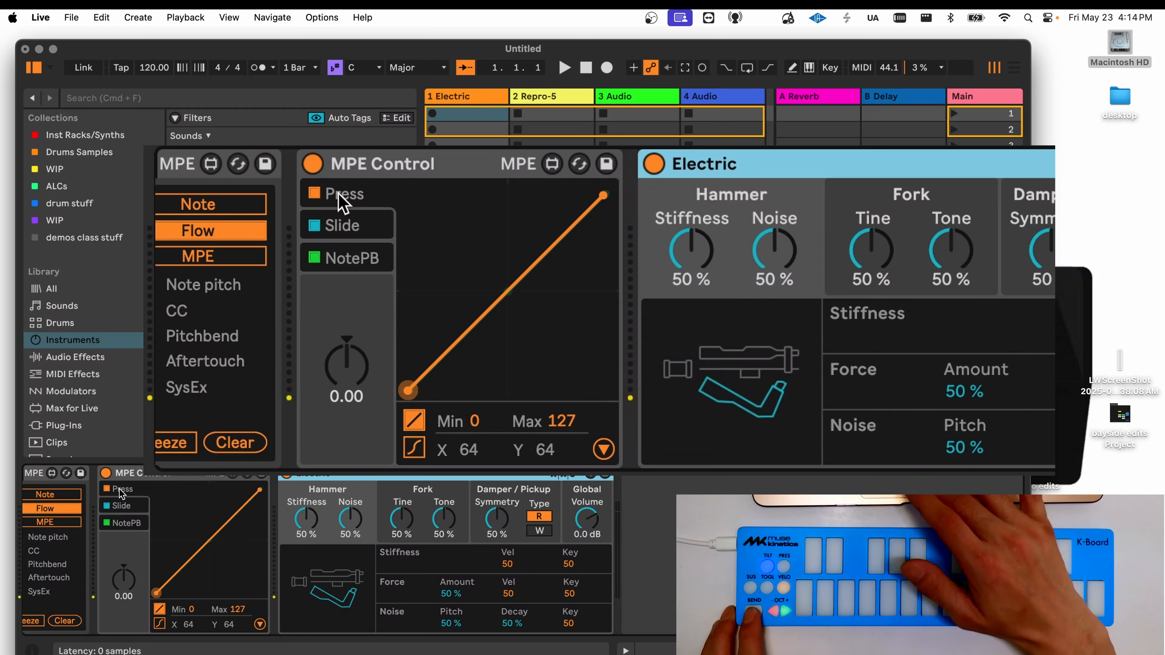
# Select the MPE Control device on the Electric track and view its Slide curve
pyautogui.hscroll(-5, 115, 520)
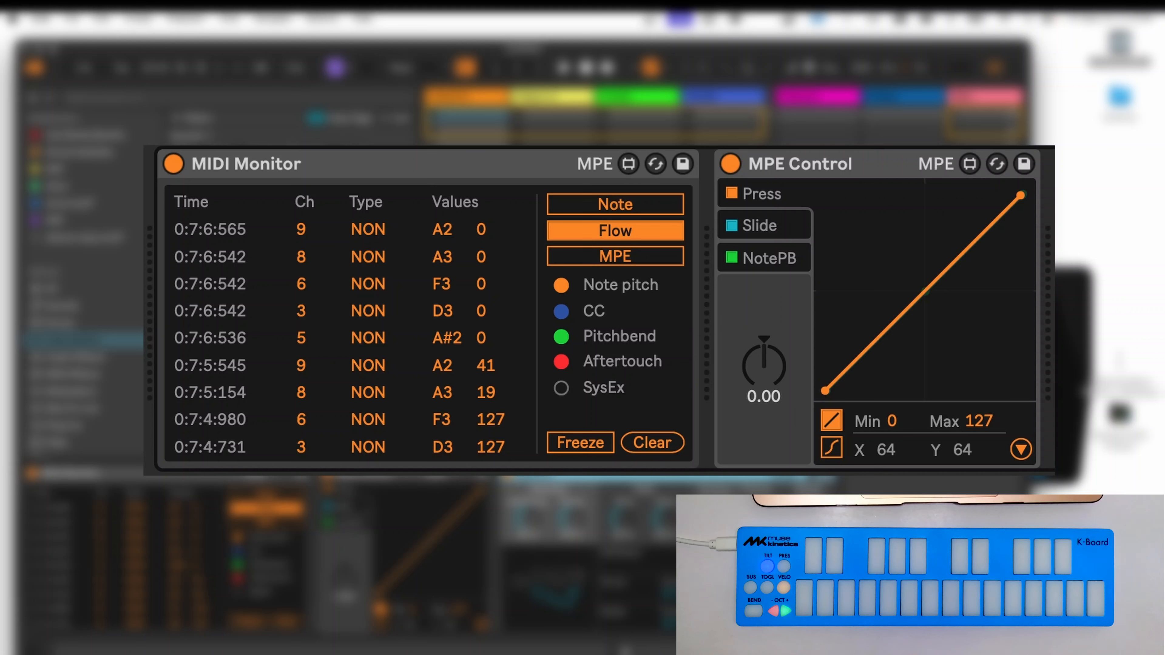
pyautogui.click(829, 170)
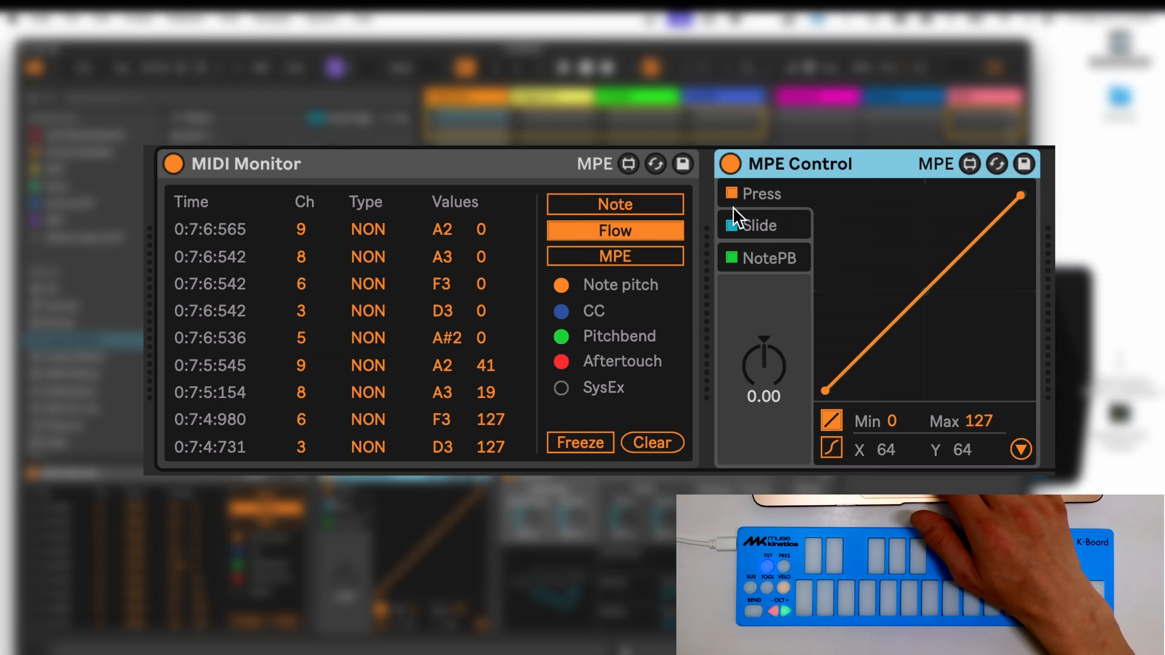
pyautogui.click(796, 233)
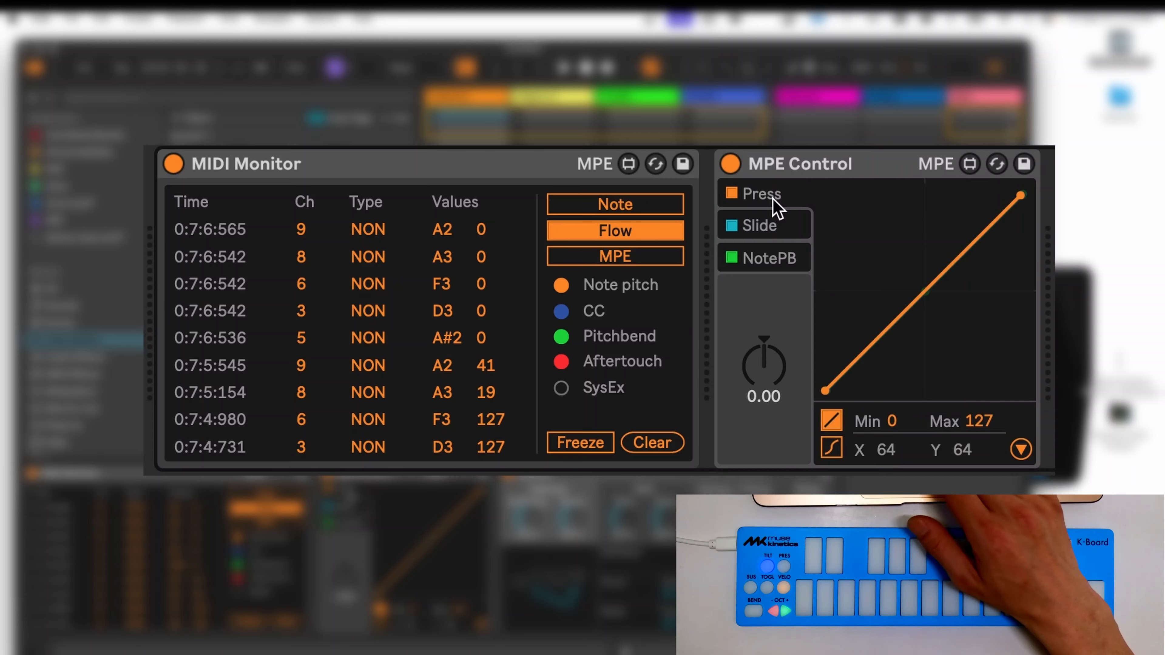
# Switch to the K-Board Editor, set Tilt CC to 74, and return to the Electric track's devices in Ableton Live
pyautogui.hotkey('ctrl', 'Up')
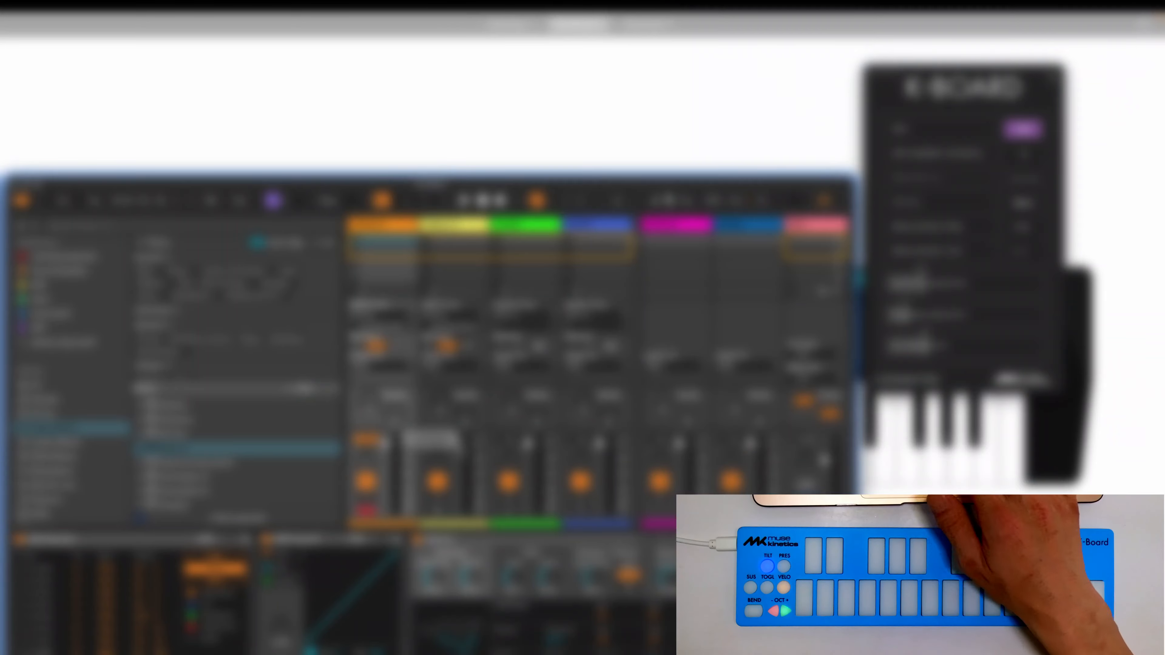
pyautogui.click(914, 208)
pyautogui.click(703, 222)
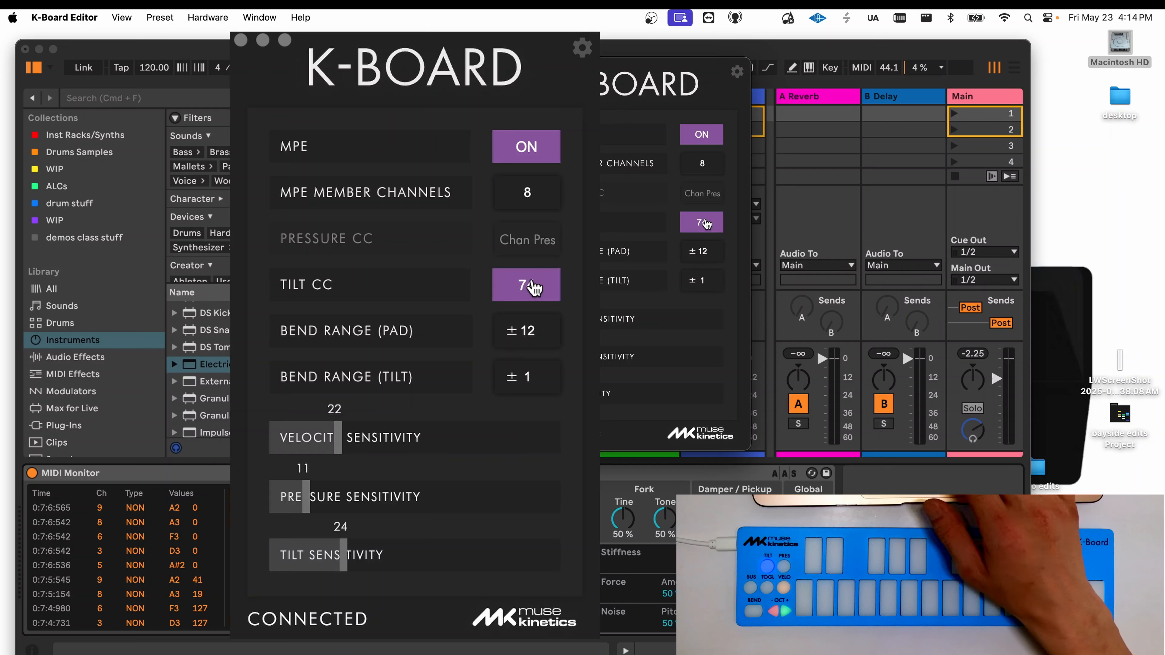
pyautogui.click(417, 478)
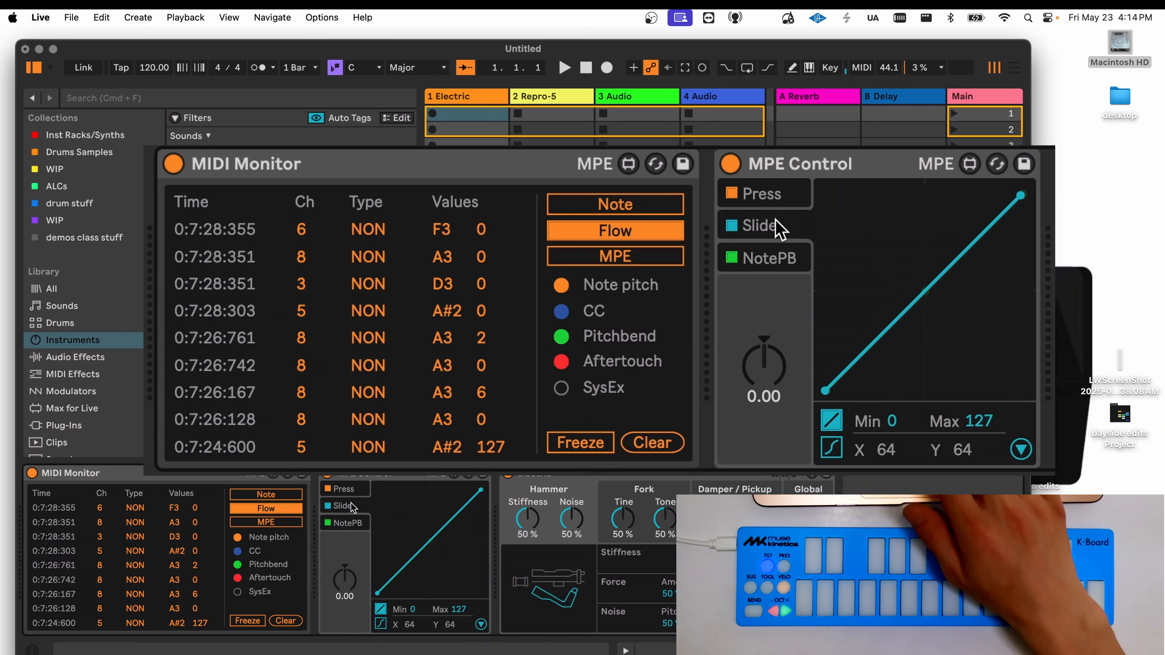
# Switch to the K-Board Editor and back to Ableton Live, and view MPE Control's NotePB and Press curves
pyautogui.hotkey('ctrl', 'Up')
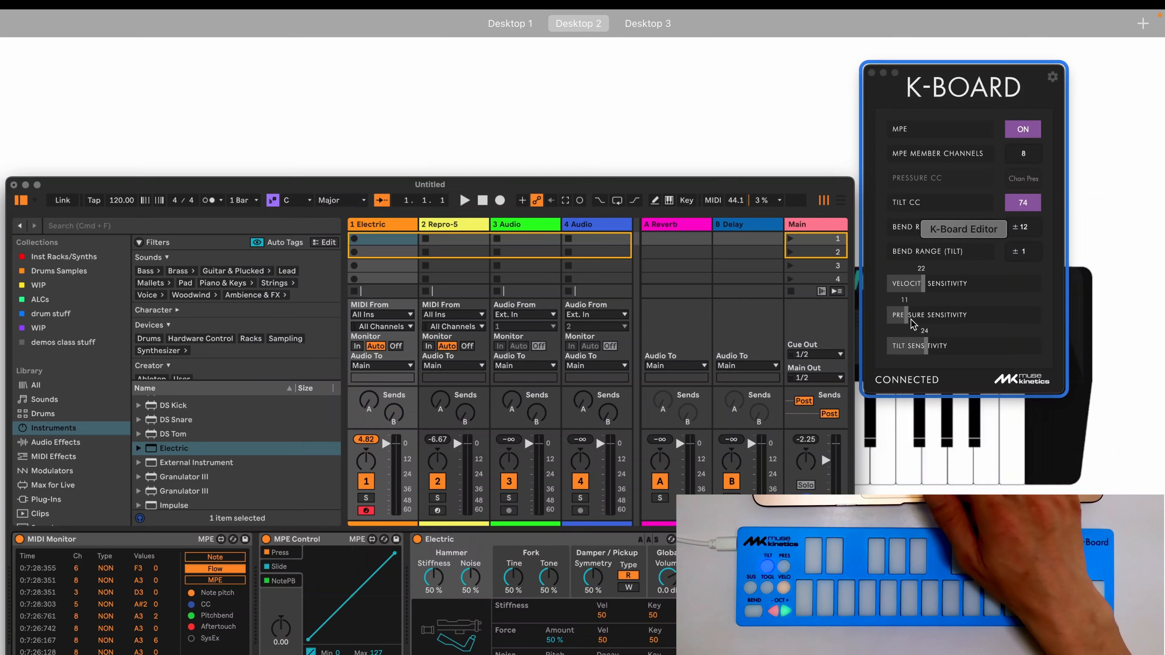
pyautogui.click(898, 317)
pyautogui.click(346, 522)
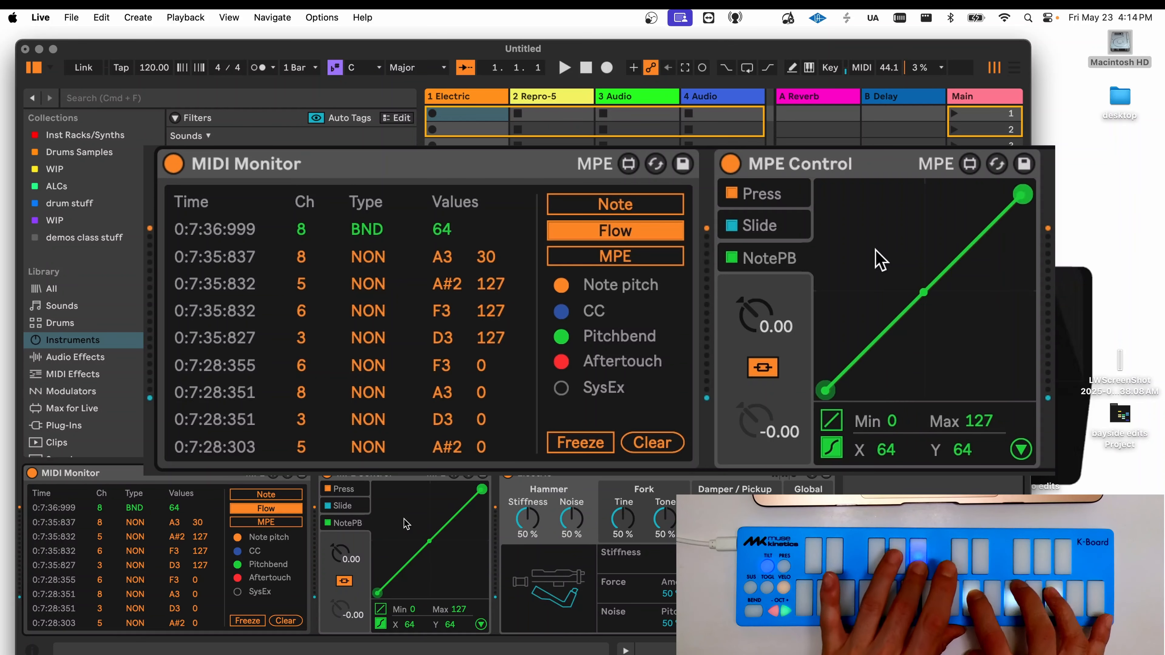
pyautogui.click(775, 198)
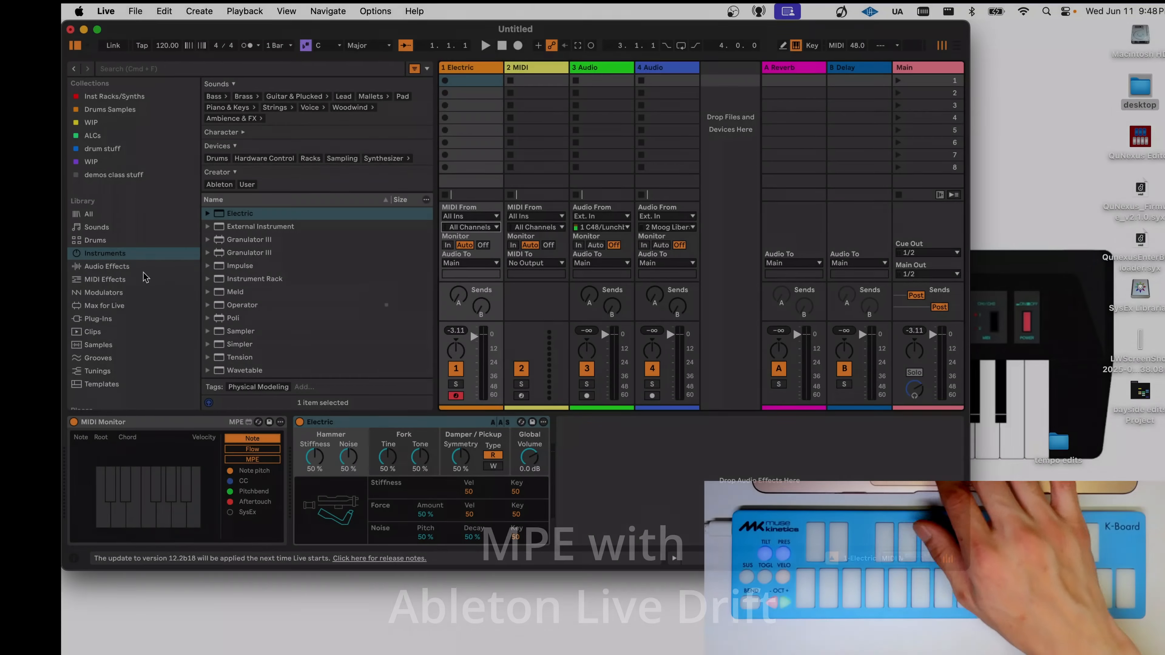
# Load the Drift instrument onto the first track in place of Electric
pyautogui.scroll(5, 294, 298)
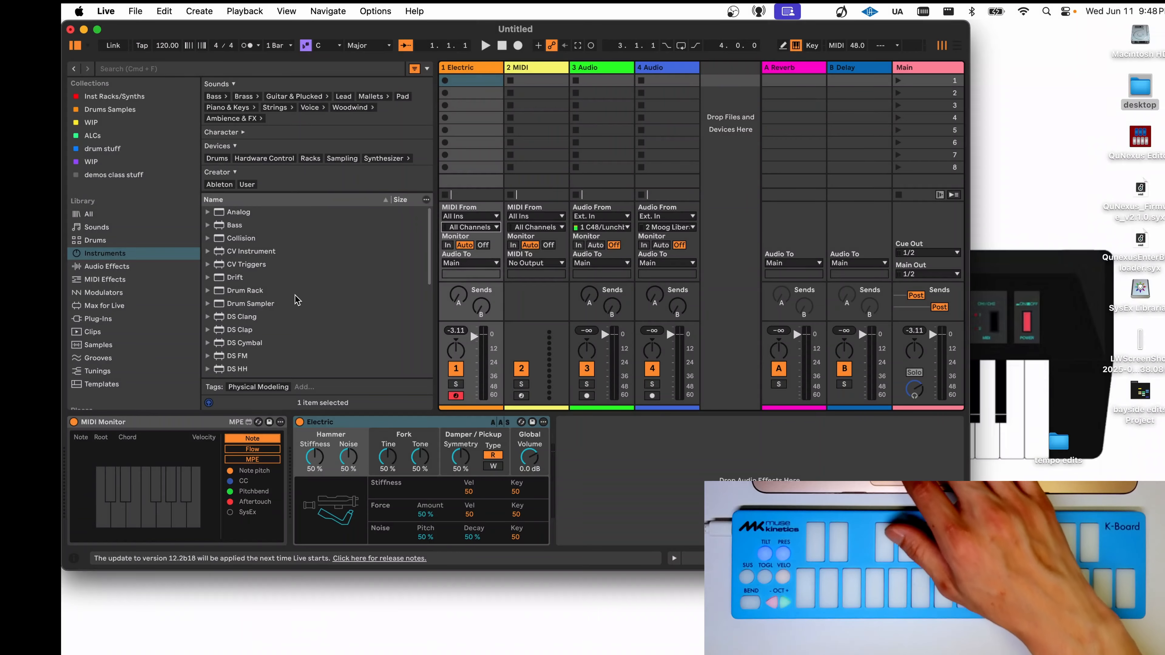
pyautogui.doubleClick(238, 281)
# Switch to the K-Board Editor and change Tilt CC from Bend to 74
pyautogui.hotkey('ctrl', 'Up')
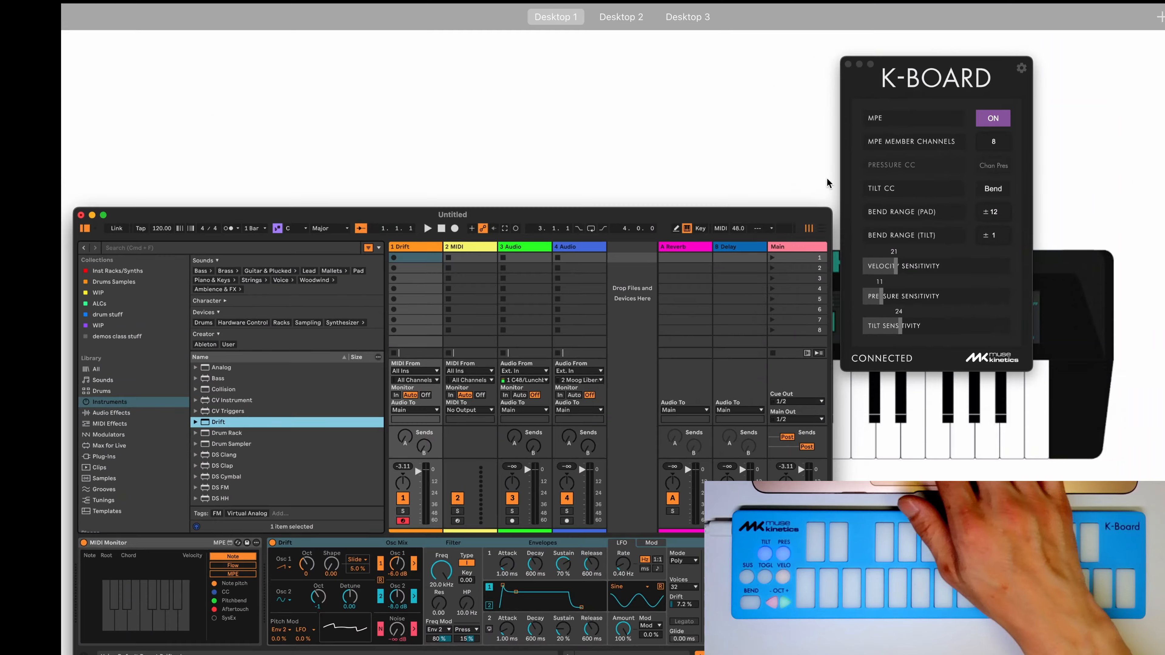
pyautogui.click(942, 151)
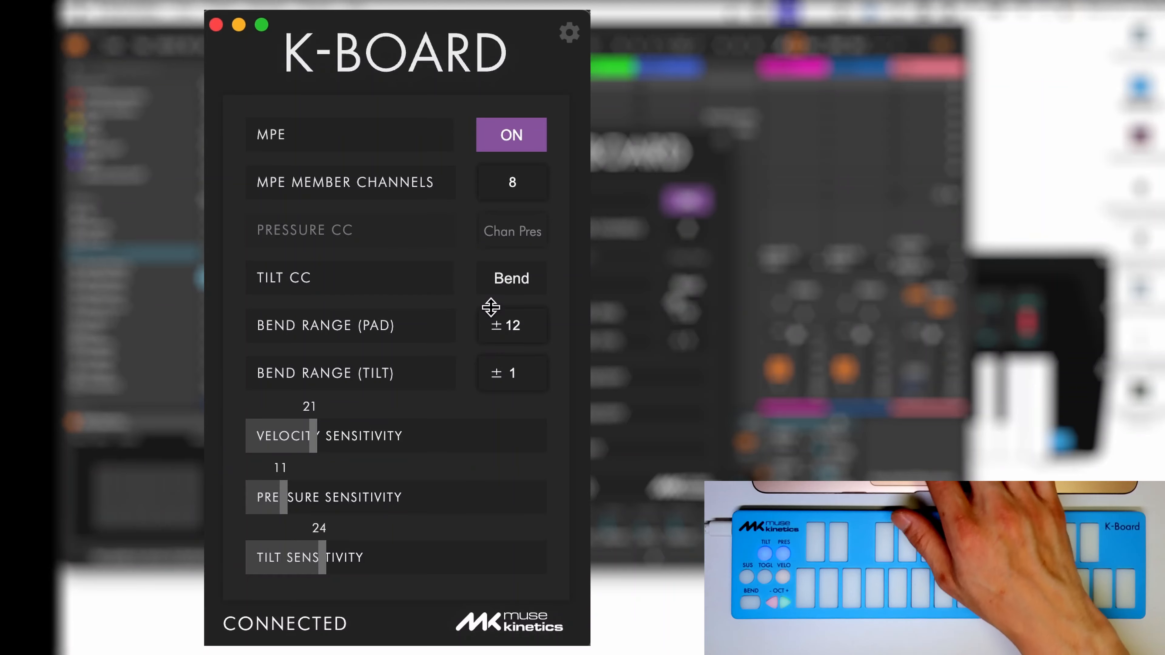
pyautogui.click(503, 285)
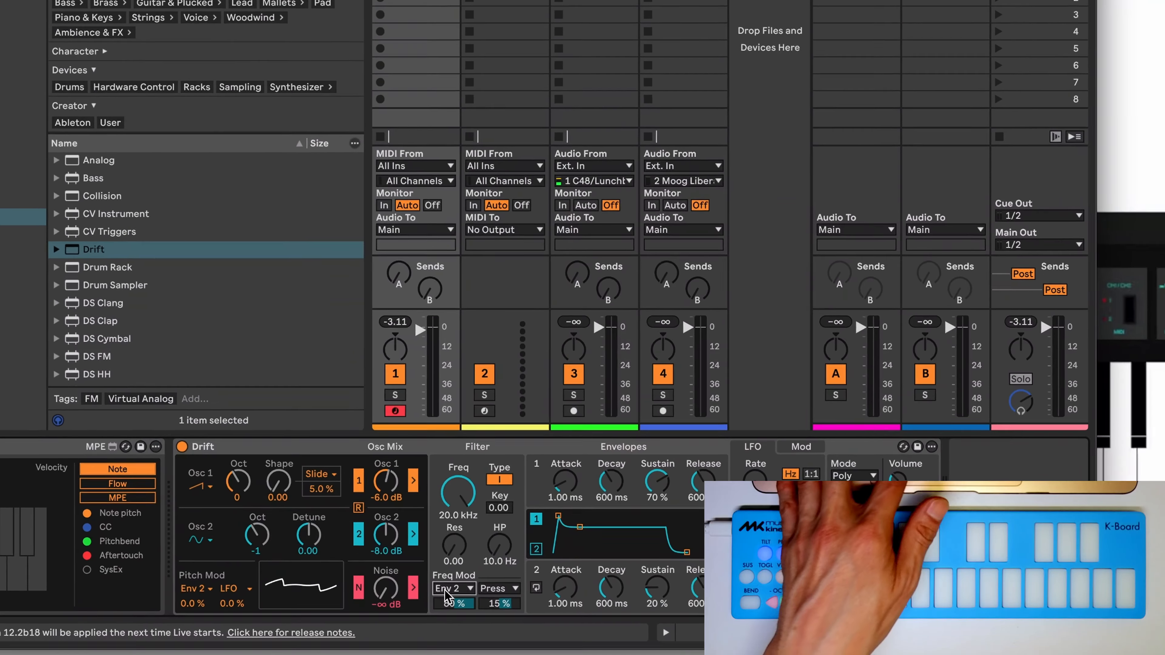
# In Ableton Live, set Drift's first filter frequency modulation source to Slide and lower the filter frequency to 116 Hz
pyautogui.click(457, 575)
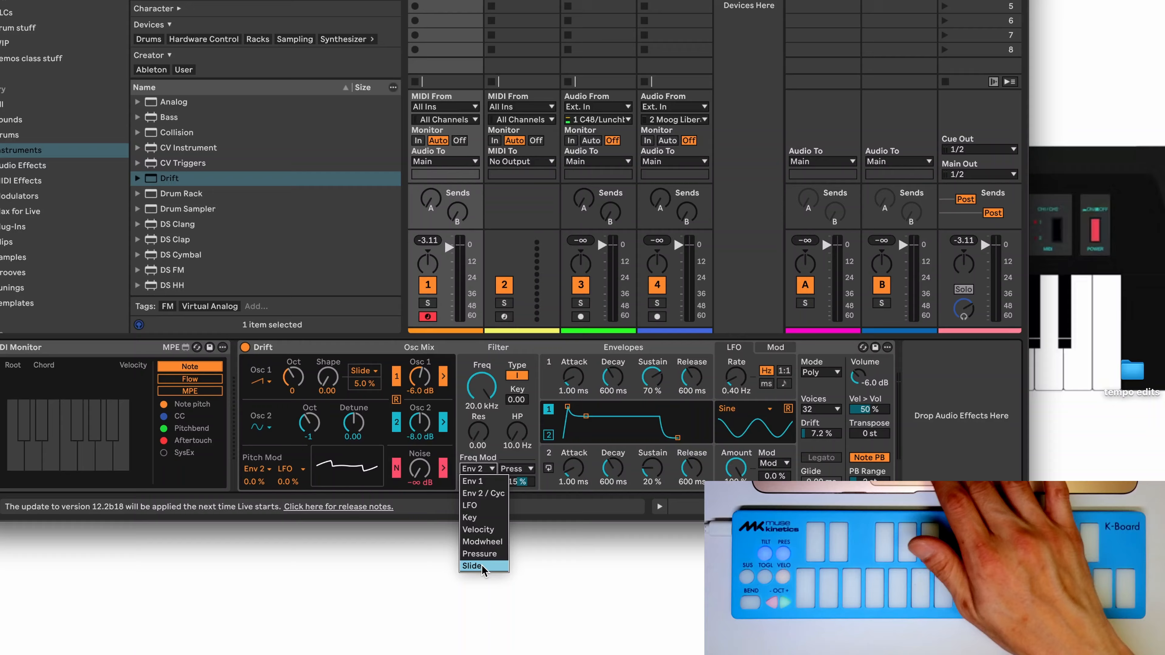
pyautogui.click(442, 624)
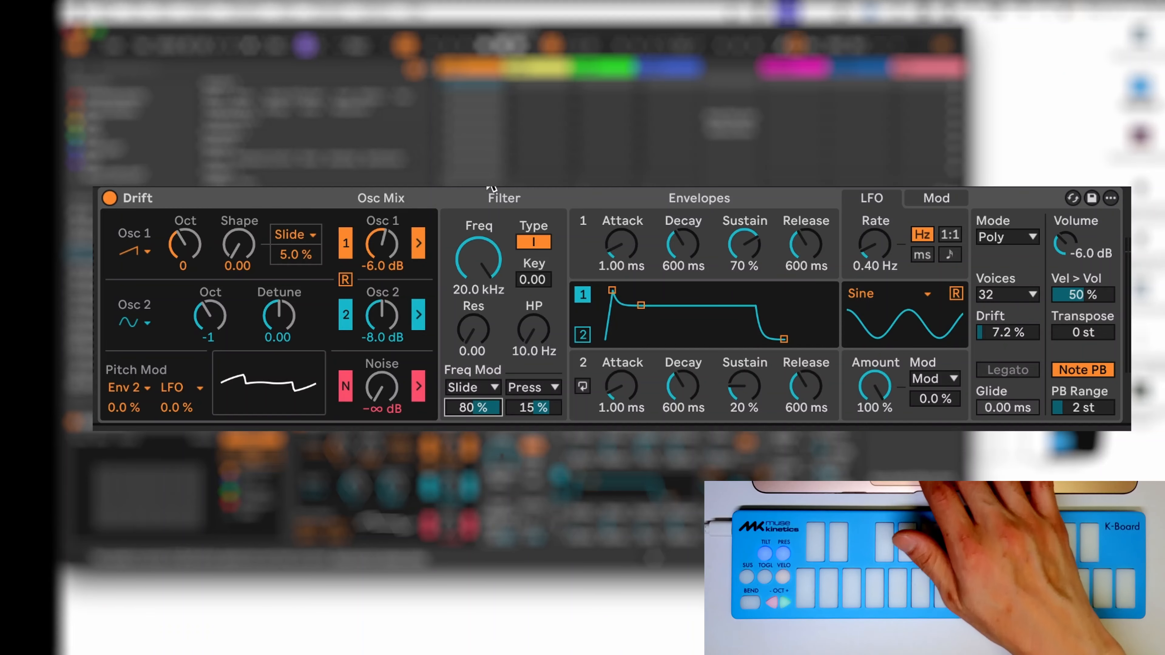
pyautogui.moveTo(484, 243); pyautogui.dragTo(488, 257)
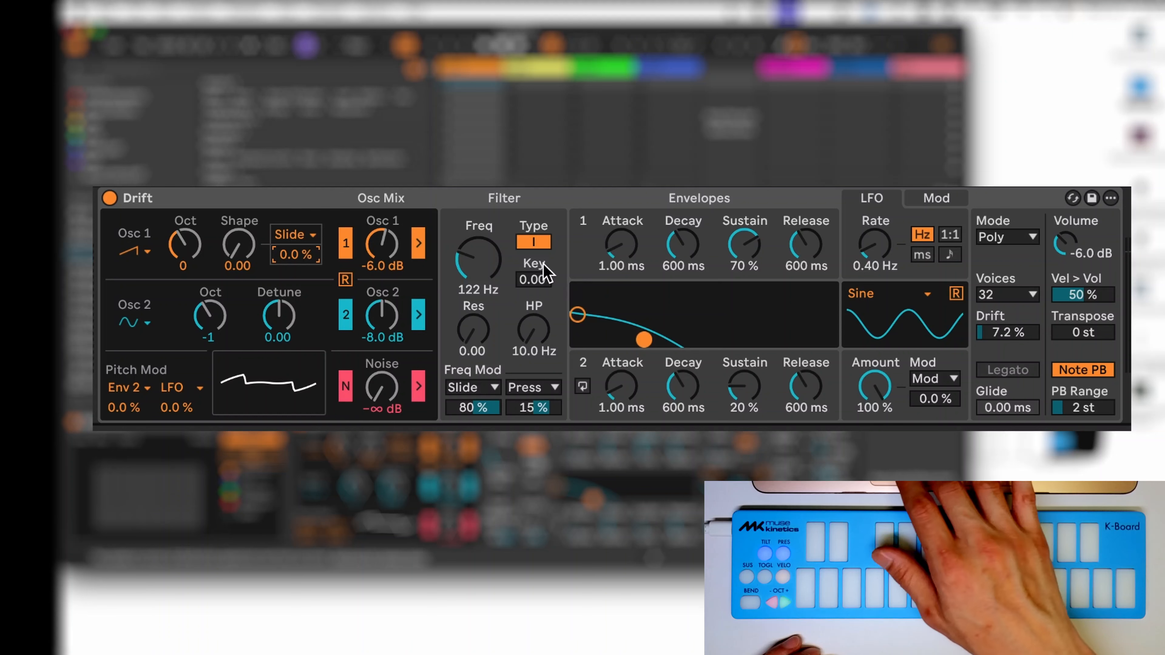
pyautogui.moveTo(474, 264); pyautogui.dragTo(474, 270)
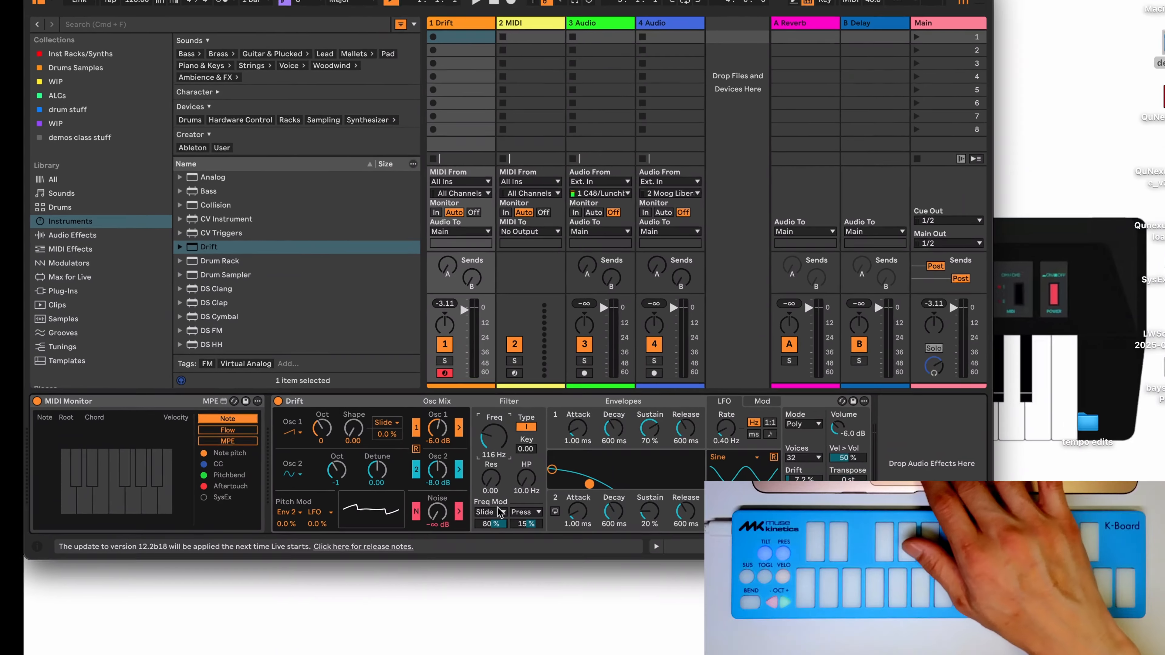
# Set Drift's first filter frequency modulation source to Env 2 / Cyc and Osc 1's Slide shape modulation to 17 %
pyautogui.click(473, 387)
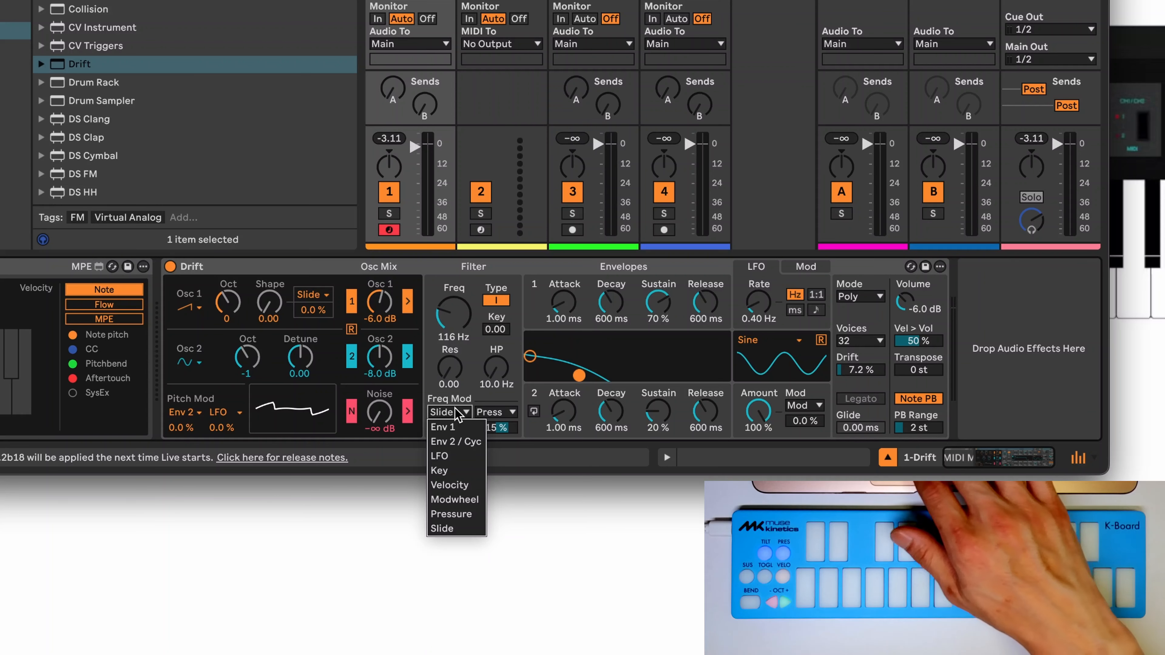
pyautogui.click(465, 411)
pyautogui.click(465, 411)
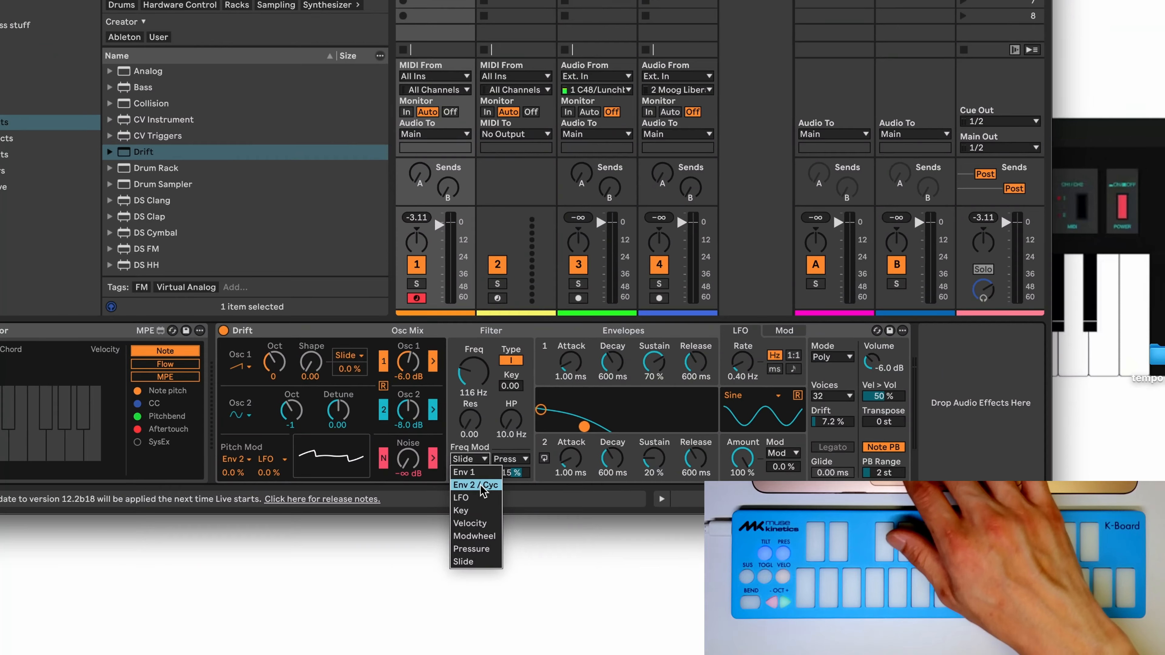
pyautogui.click(455, 441)
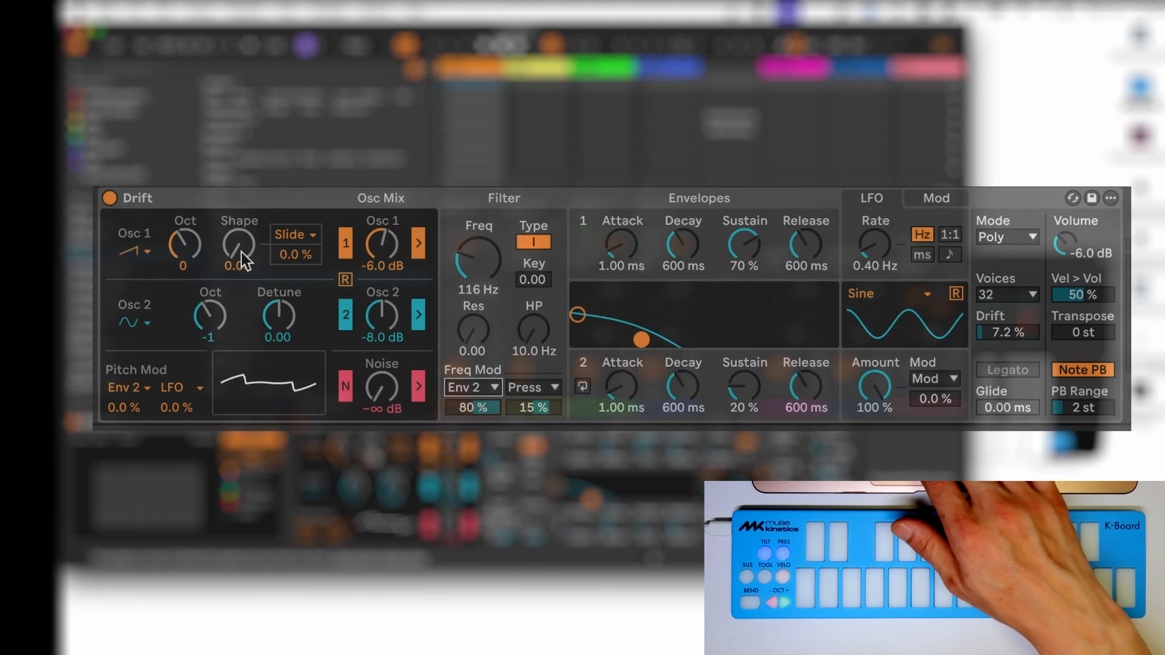
pyautogui.moveTo(296, 255)
pyautogui.mouseDown()
pyautogui.moveTo(296, 231)
pyautogui.moveTo(295, 246)
pyautogui.mouseUp()
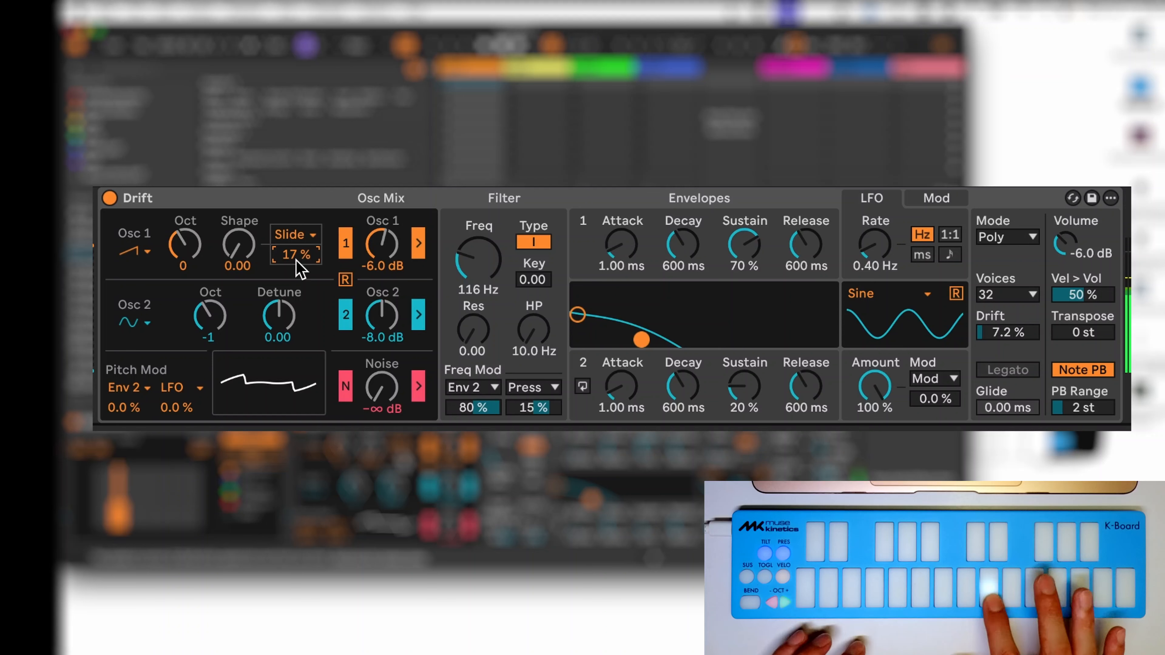